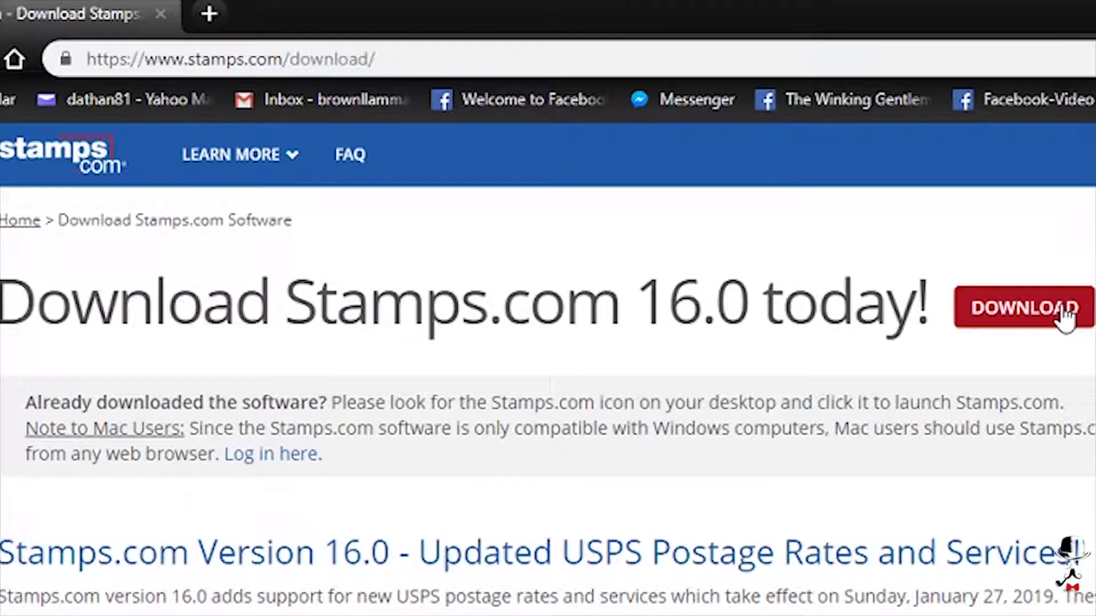
# Step: Download the Stamps.com 16.0 installer from the download page and keep the stamps (1).exe file
pyautogui.moveTo(636, 305); pyautogui.dragTo(724, 309)
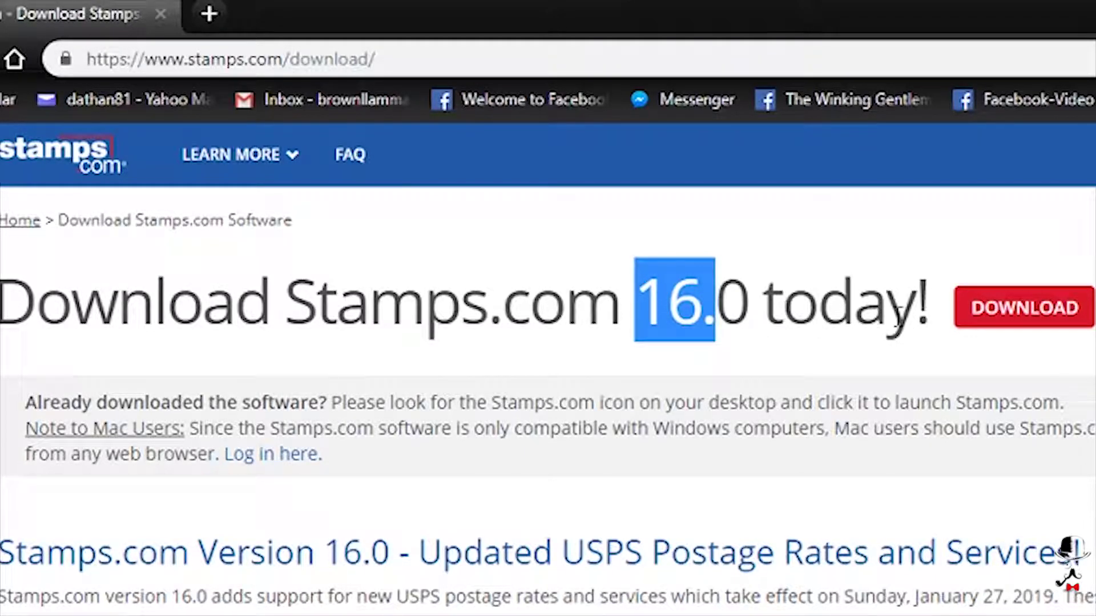
pyautogui.click(999, 311)
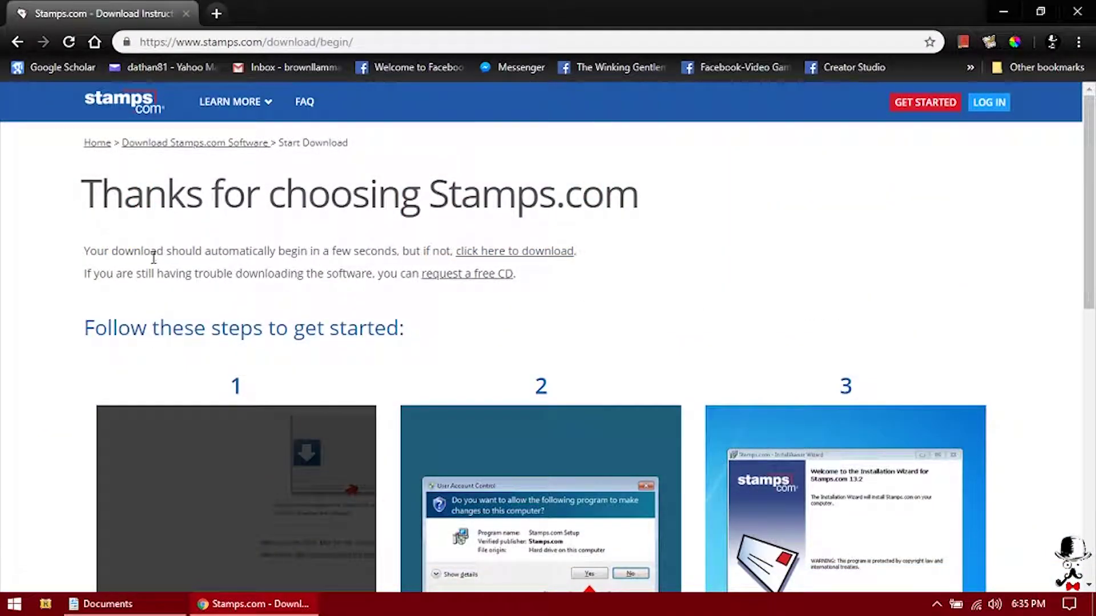
pyautogui.click(531, 253)
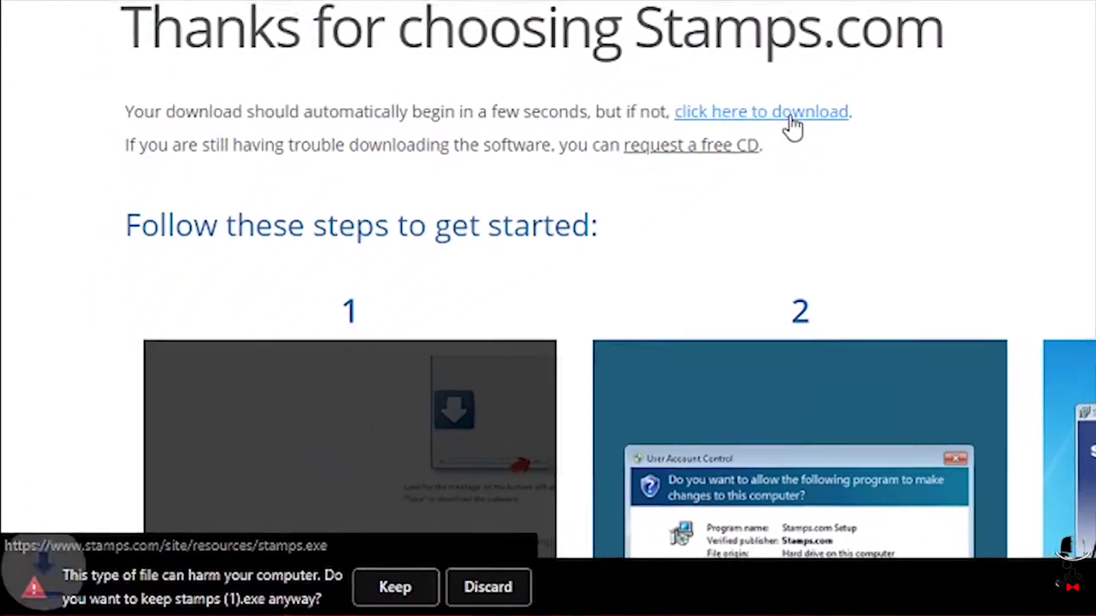
pyautogui.click(411, 583)
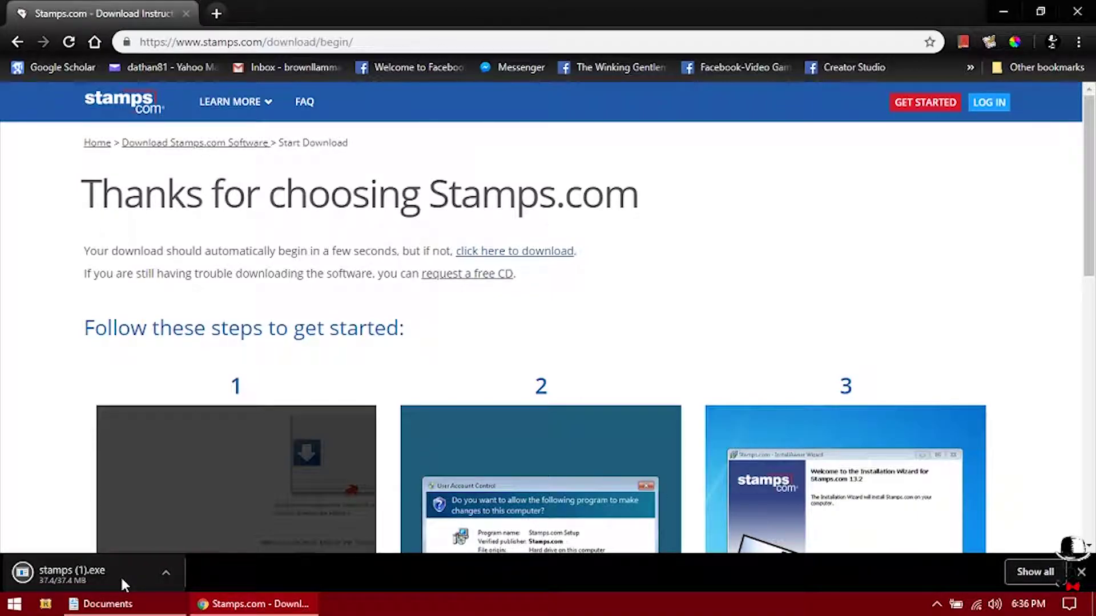
# Step: Show the downloaded stamps (1).exe in the Downloads folder and launch it
pyautogui.click(166, 573)
pyautogui.click(200, 519)
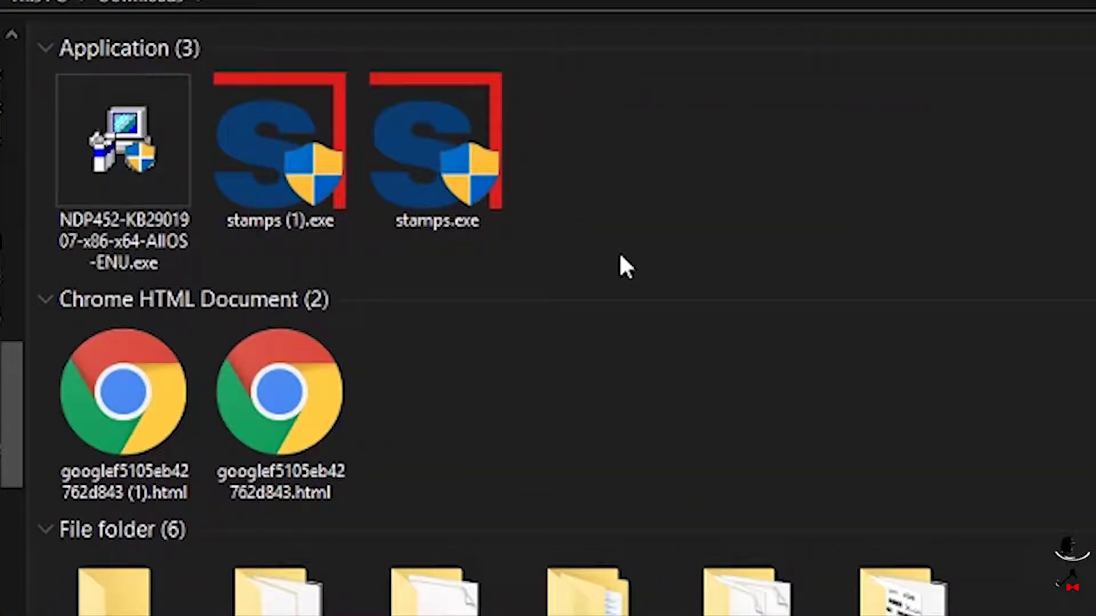
pyautogui.doubleClick(284, 173)
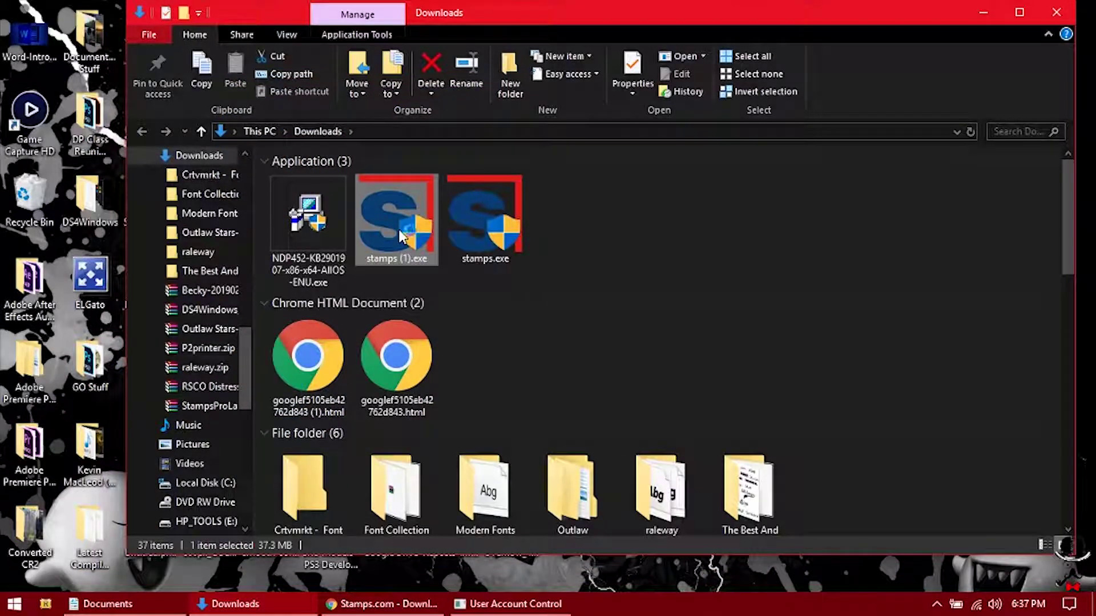
pyautogui.click(548, 450)
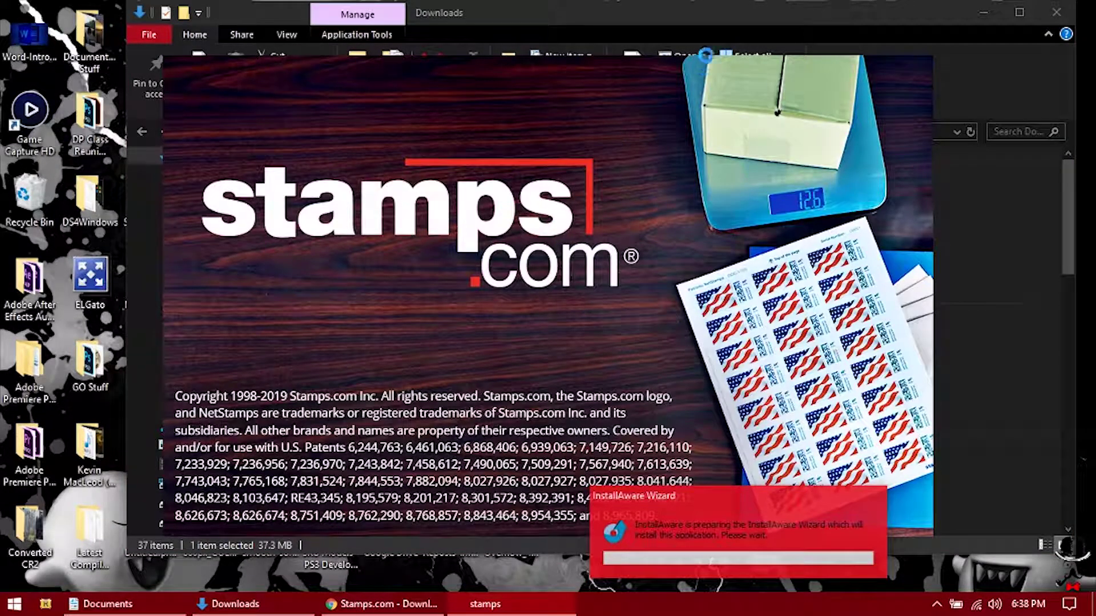
pyautogui.click(691, 22)
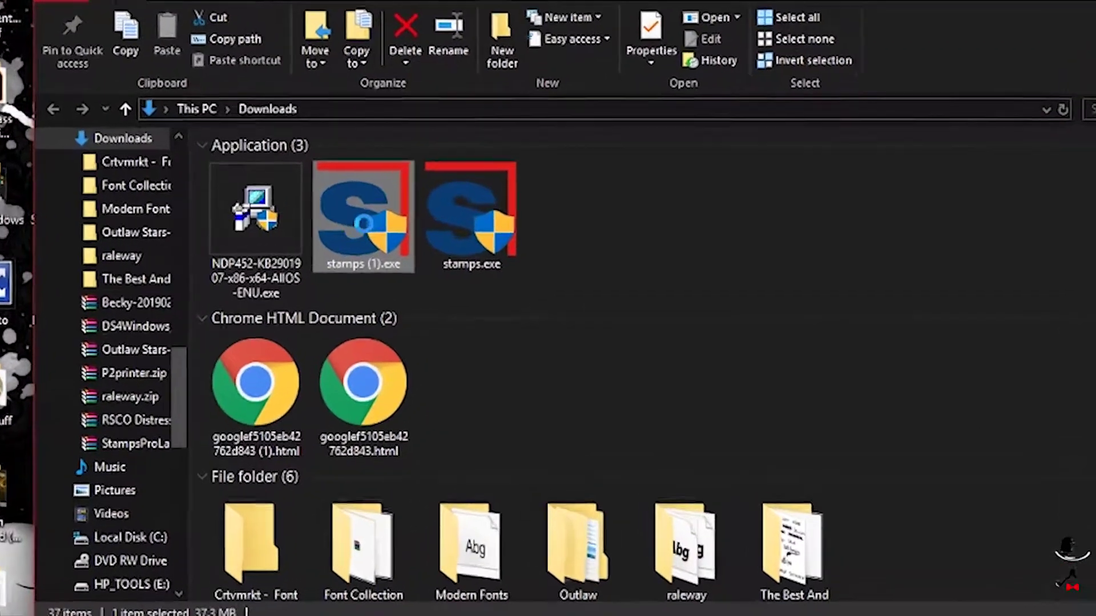
# Step: Run stamps (1).exe as administrator, perform the Repair Application operation, and finish with Stamps.com set to run now
pyautogui.rightClick(384, 231)
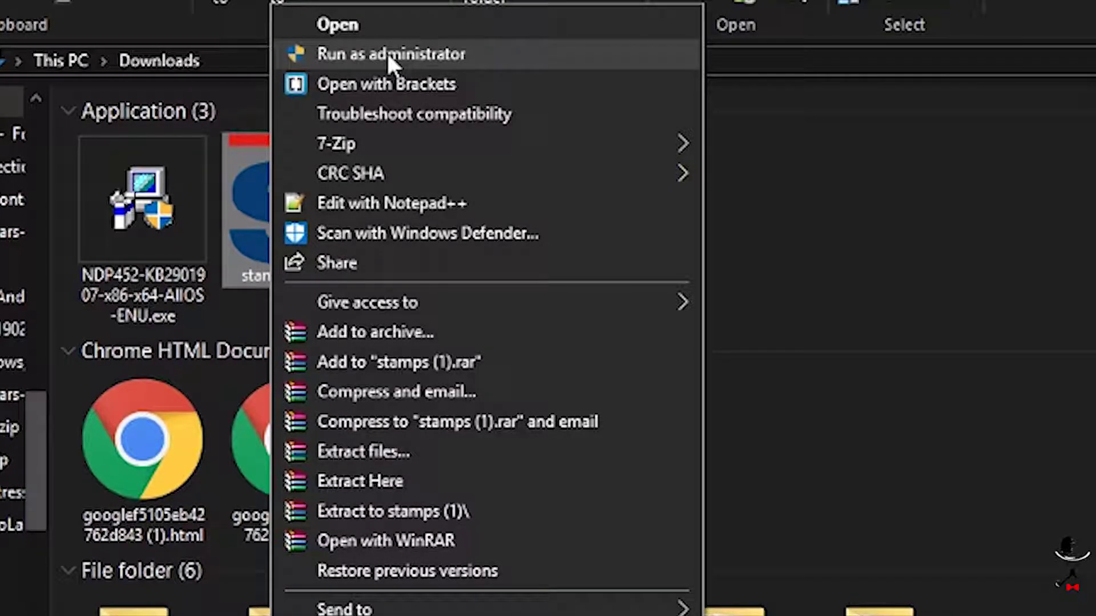
pyautogui.click(388, 54)
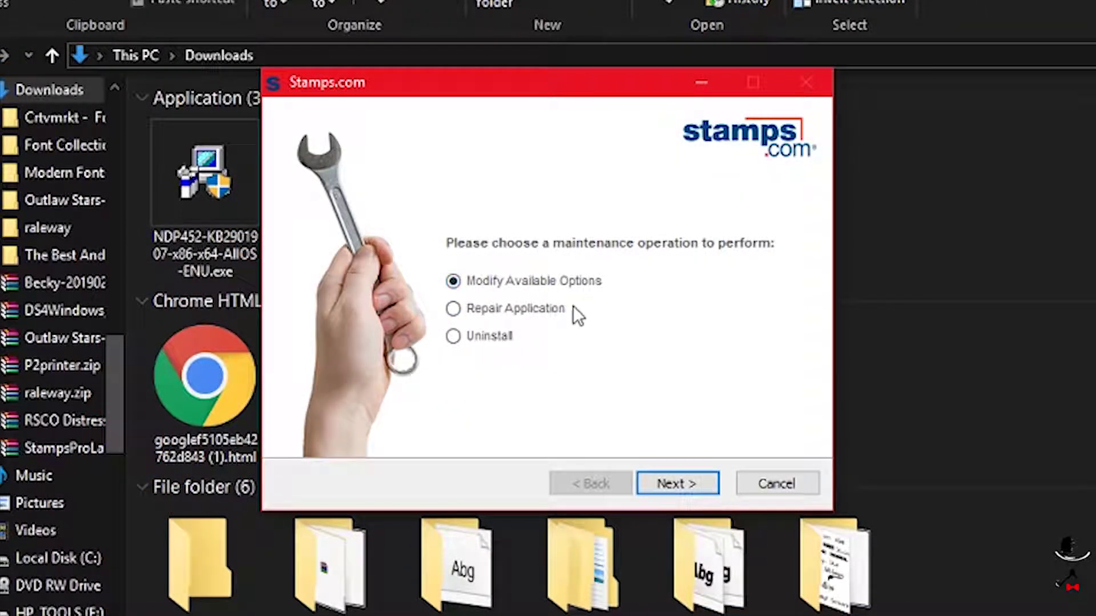
pyautogui.click(509, 307)
pyautogui.click(668, 485)
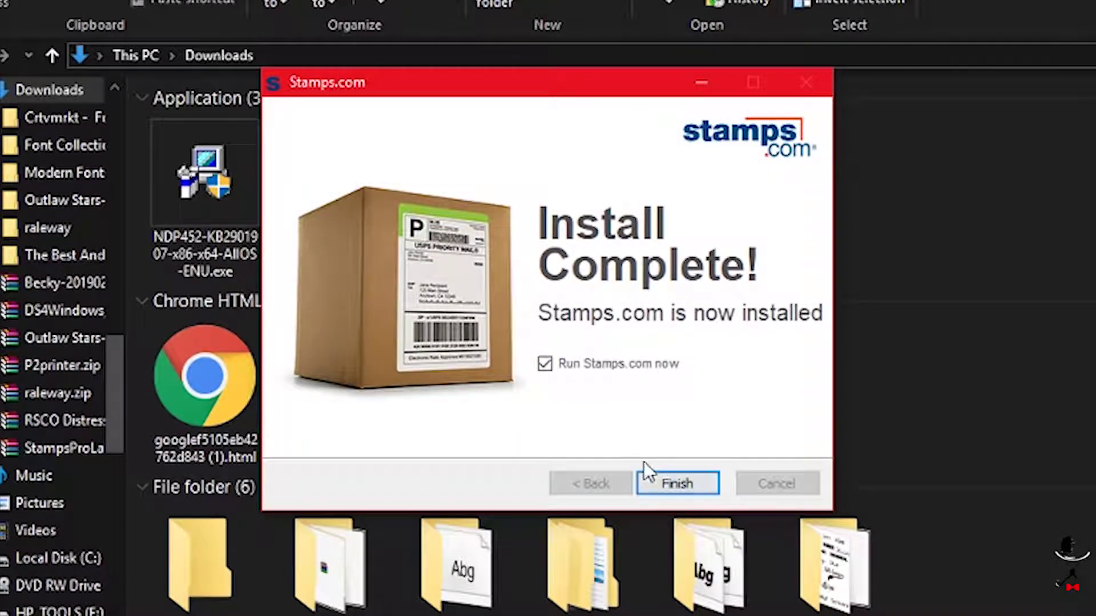
pyautogui.click(679, 482)
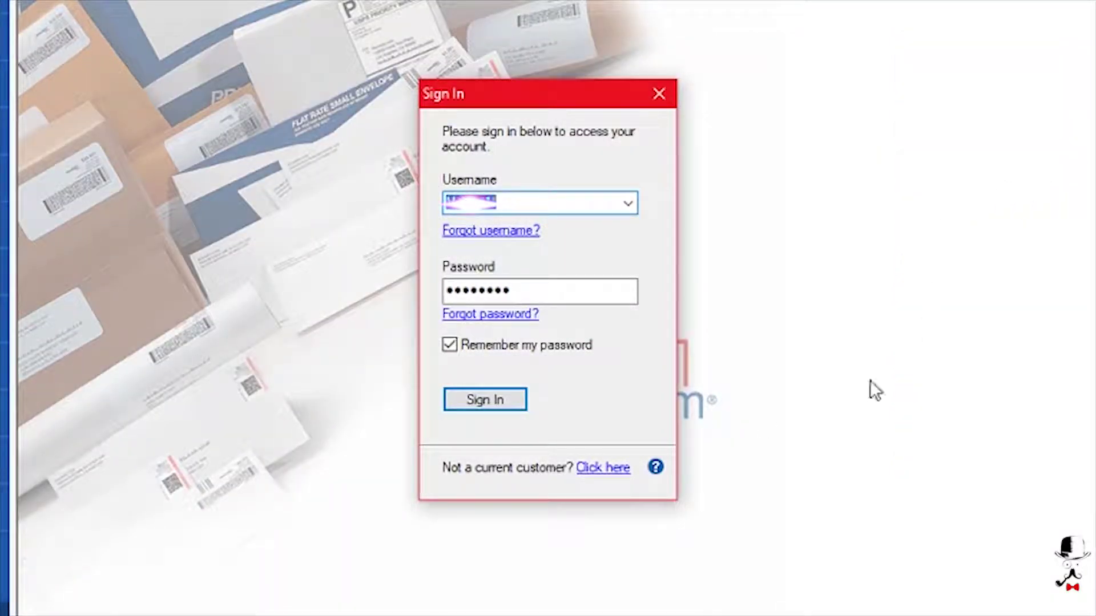
# Step: Sign in to Stamps.com with the remembered credentials, dismiss the postal rates notice, and cancel out of the Component Installation window
pyautogui.click(493, 403)
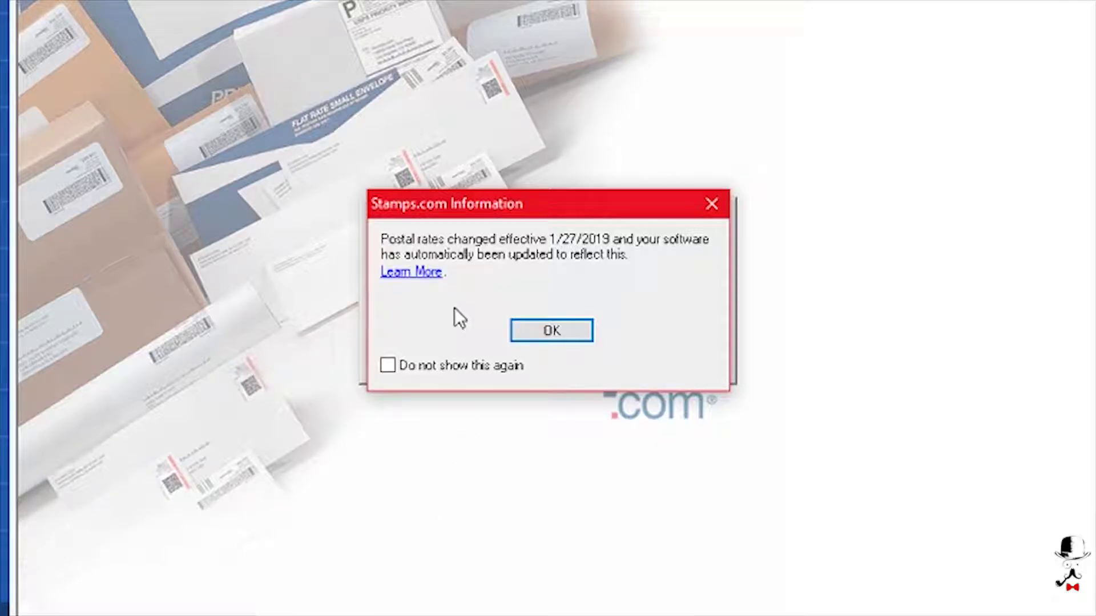
pyautogui.click(540, 334)
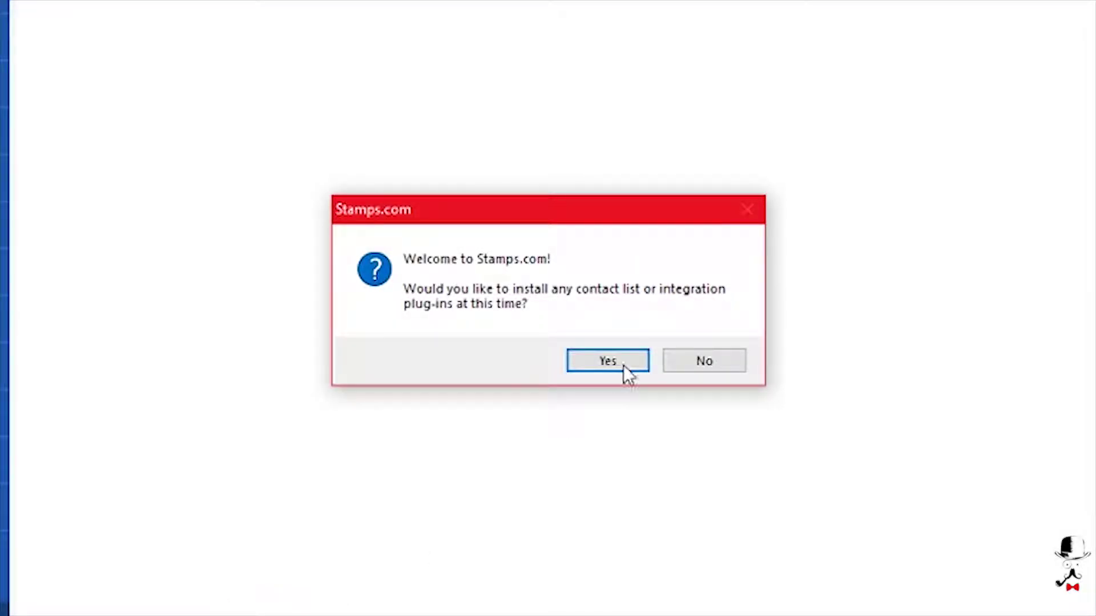
pyautogui.click(632, 356)
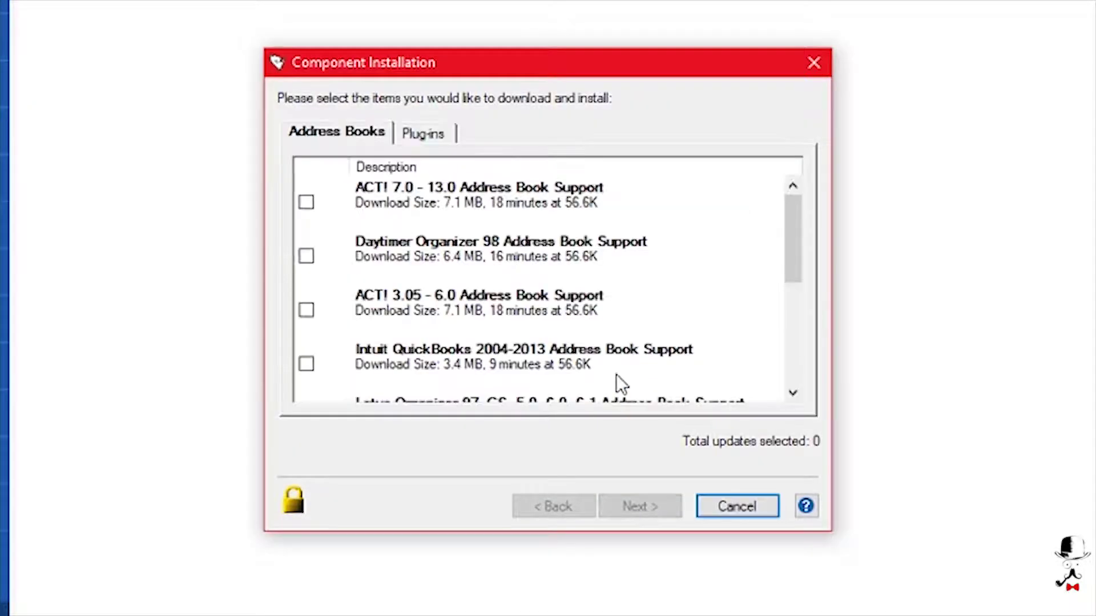
pyautogui.click(728, 508)
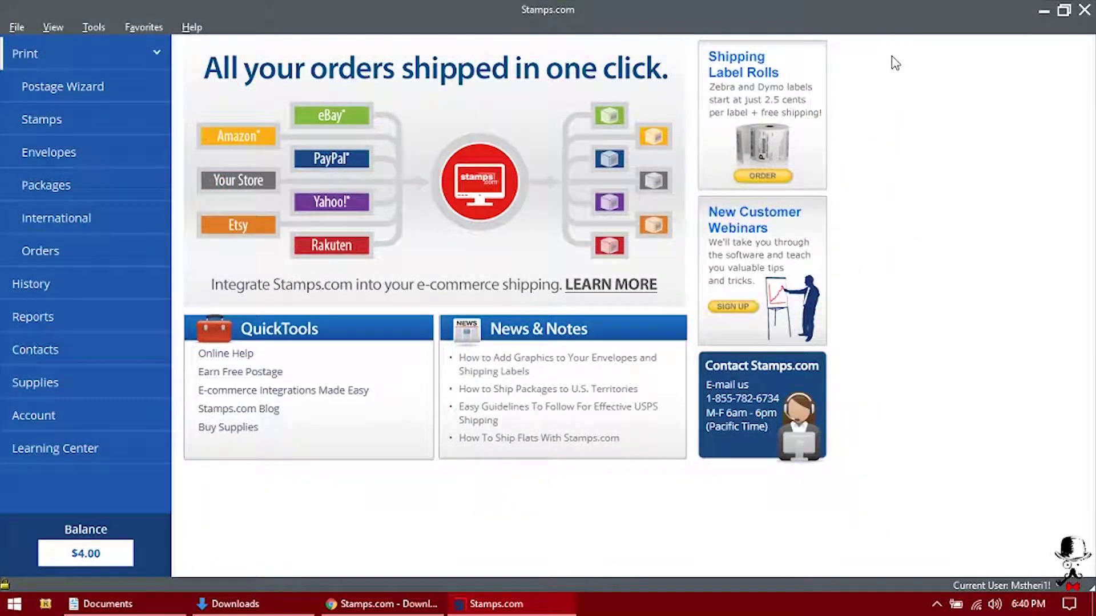
pyautogui.click(461, 609)
pyautogui.click(461, 607)
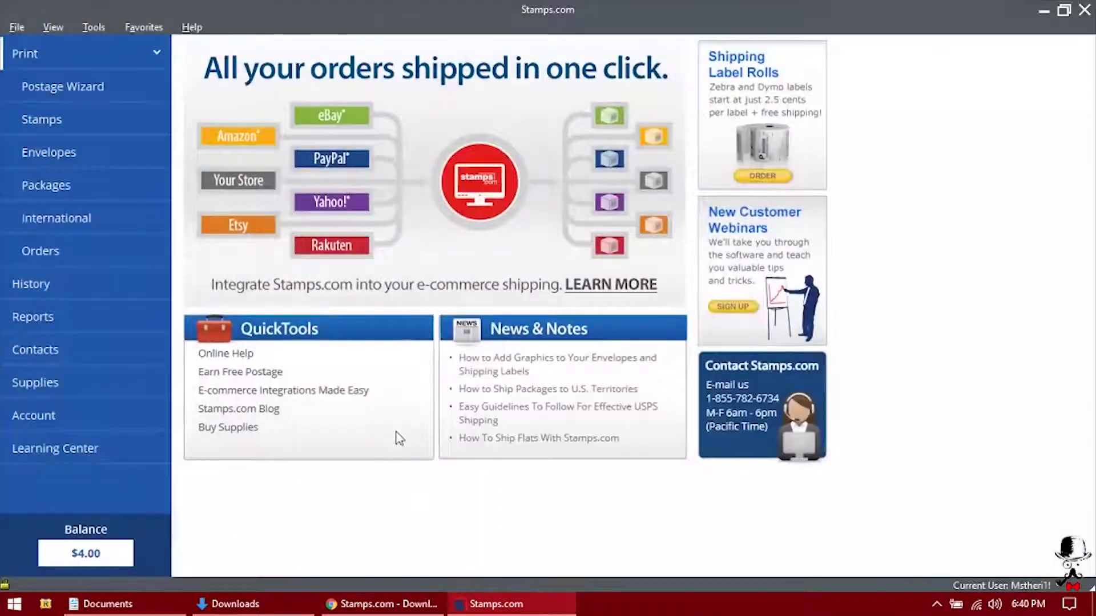
# Step: Switch to Chrome, search for "stamps.com p4 printer driver", and open the Stamps.com ProLabel+ Thermal Printer Overview result
pyautogui.click(387, 603)
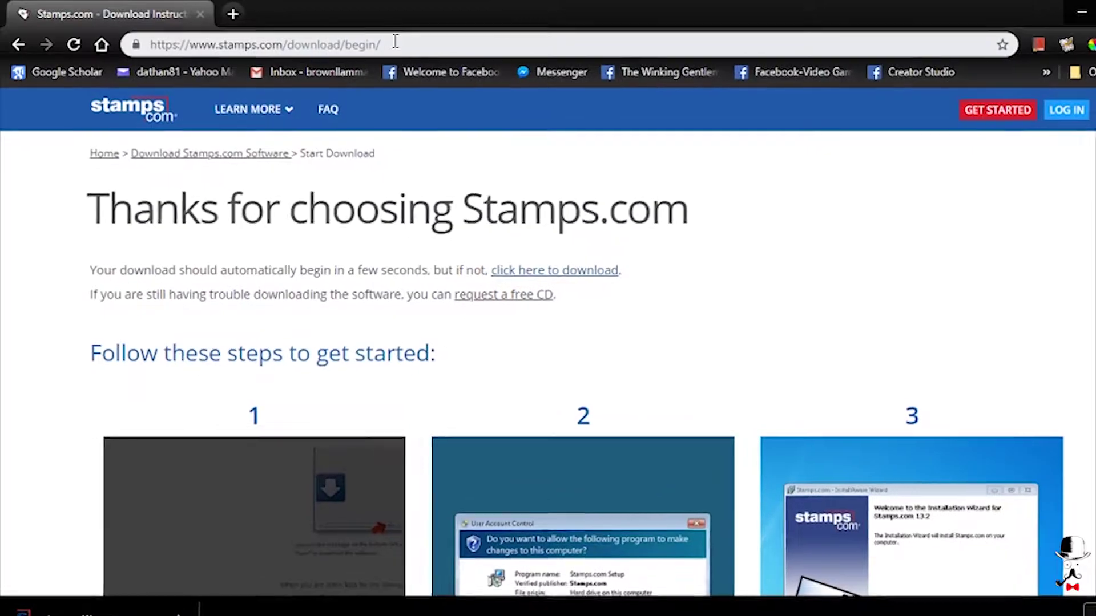
pyautogui.click(395, 43)
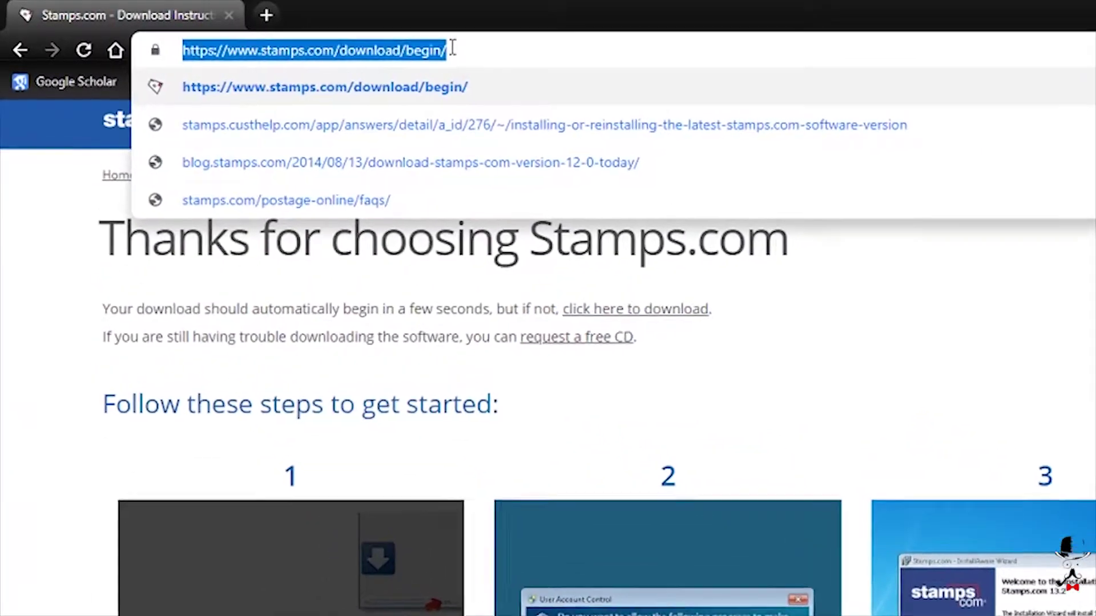
pyautogui.write('stamps.com')
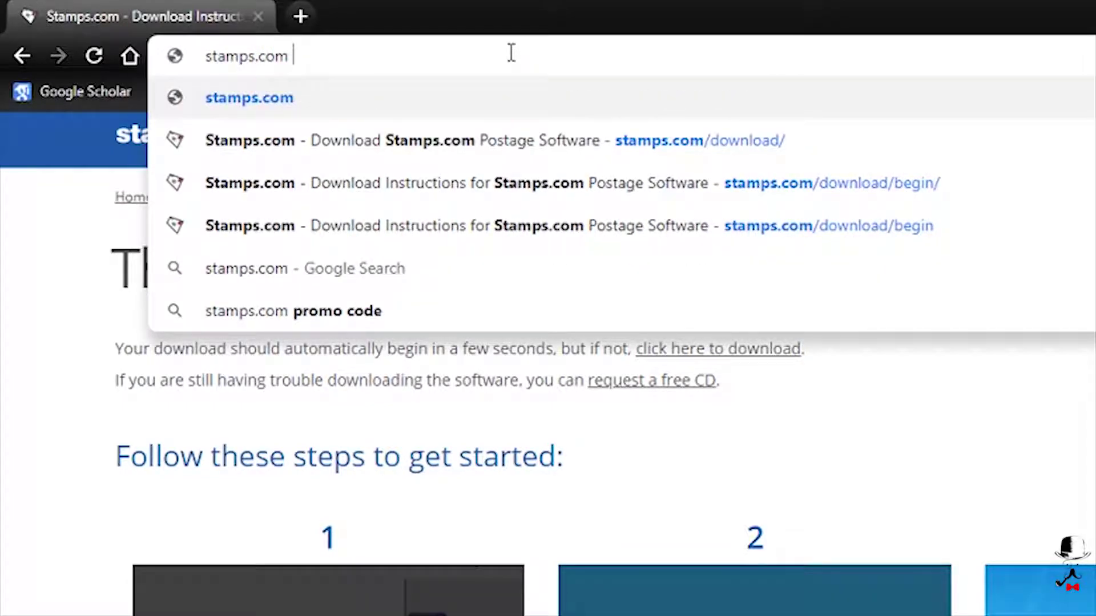
pyautogui.write(' p4 printer driver')
pyautogui.press('Return')
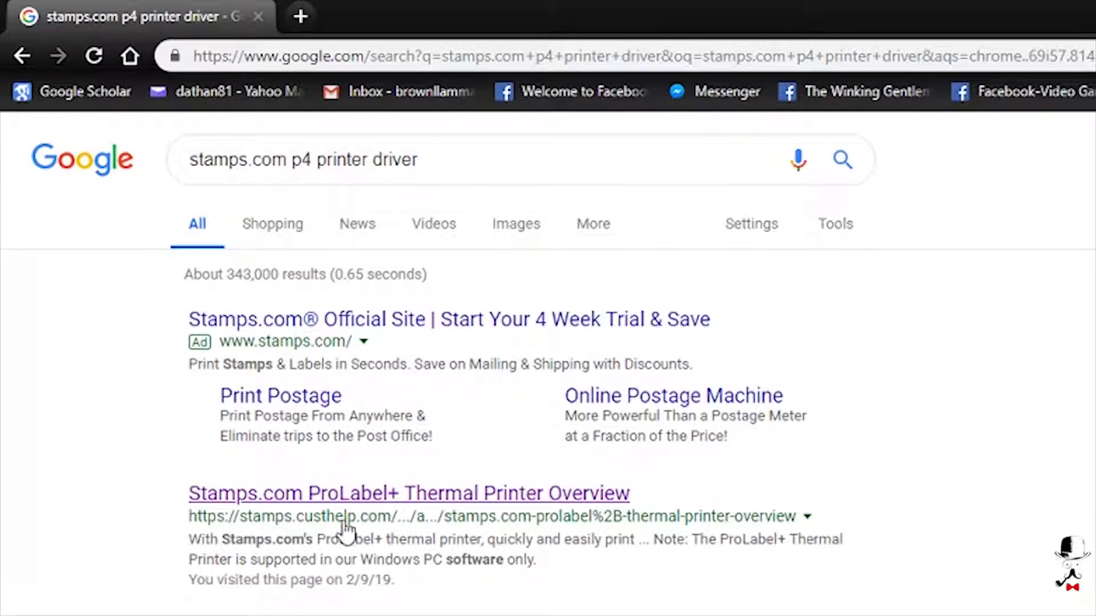
pyautogui.click(391, 495)
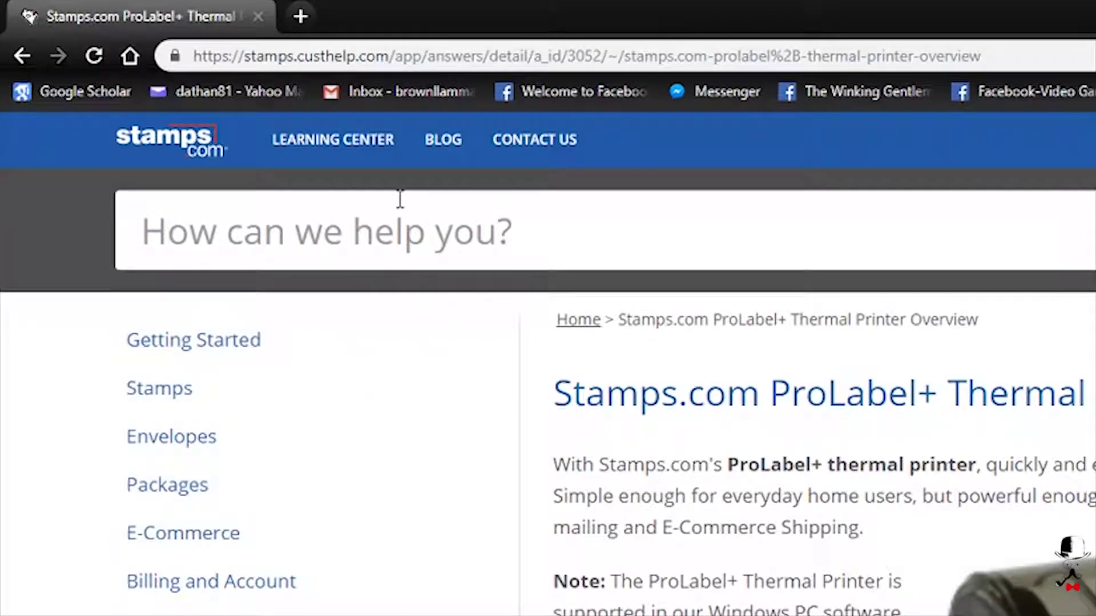
# Step: Download the ProLabel Print Driver using the link at the end of the printer overview article
pyautogui.click(288, 57)
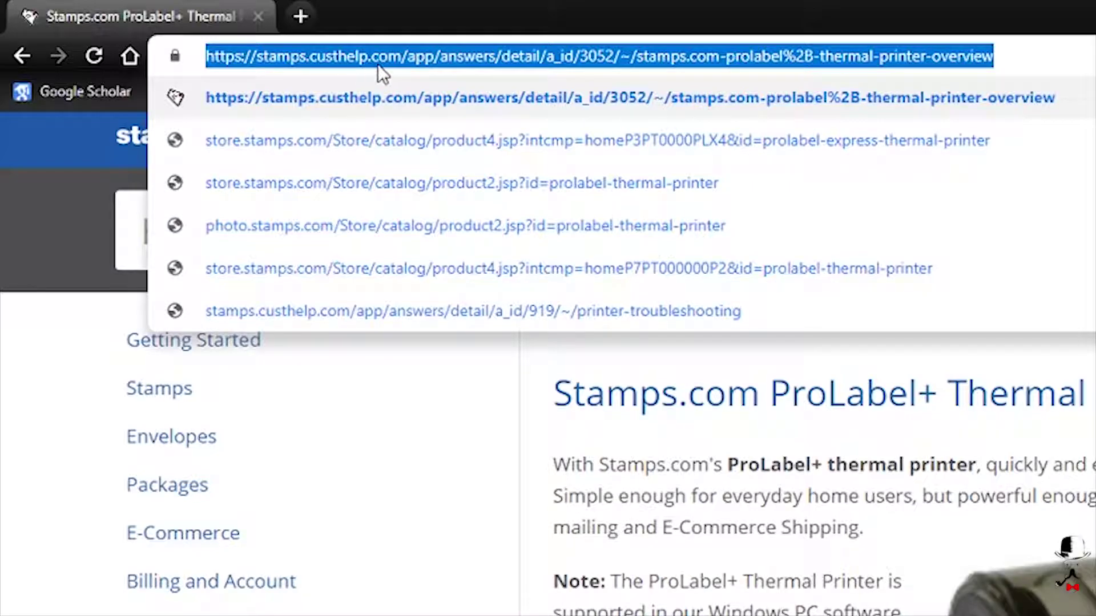
pyautogui.click(533, 545)
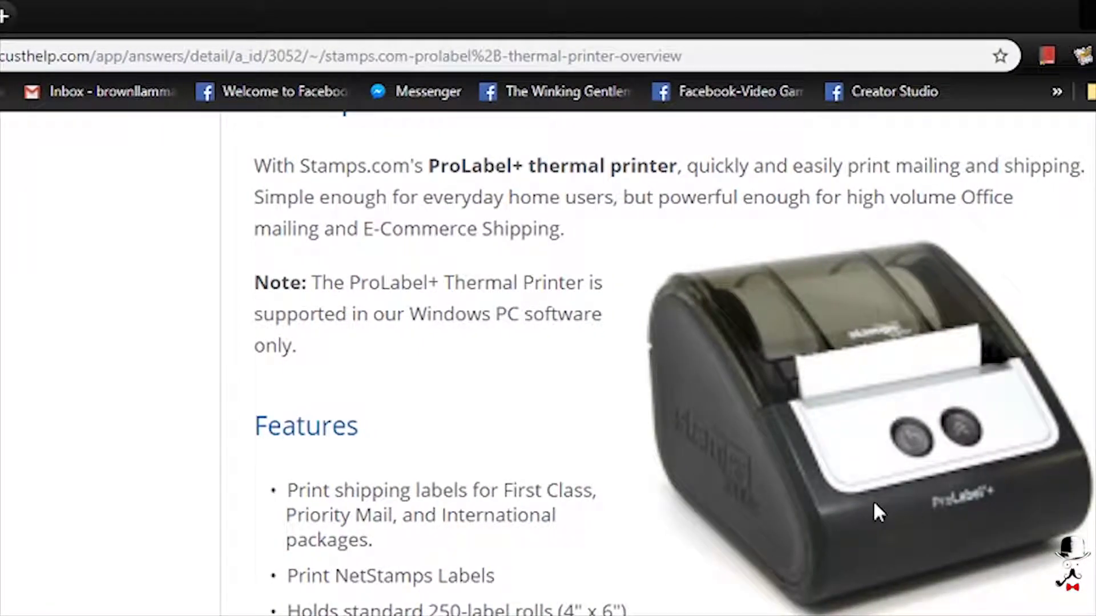
pyautogui.scroll(-10, 641, 511)
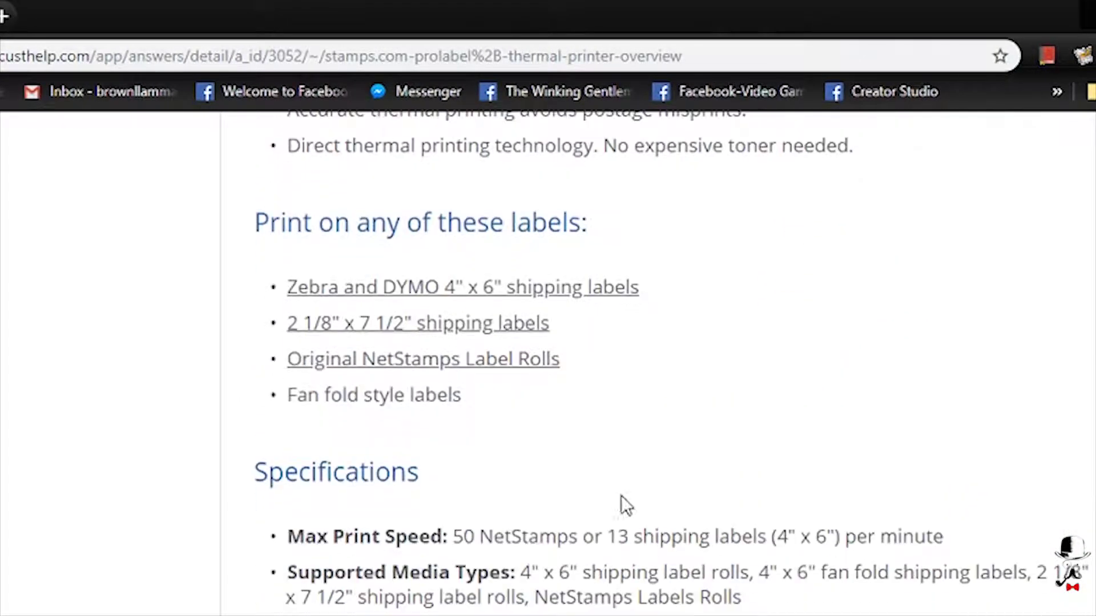
pyautogui.scroll(-6, 622, 412)
pyautogui.scroll(2, 622, 413)
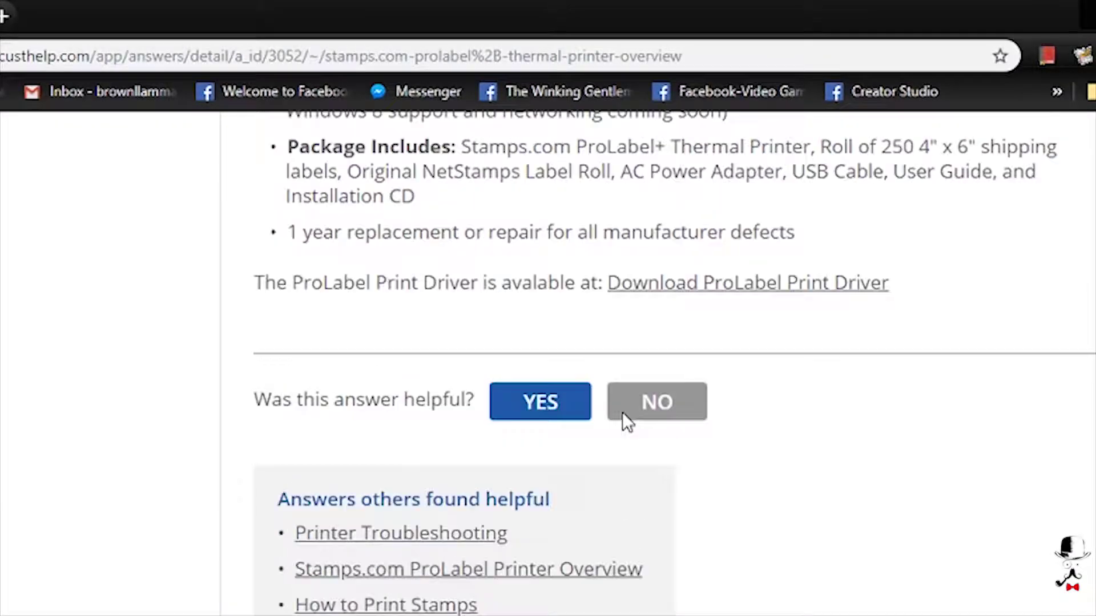
pyautogui.moveTo(254, 339); pyautogui.dragTo(496, 345)
pyautogui.click(729, 349)
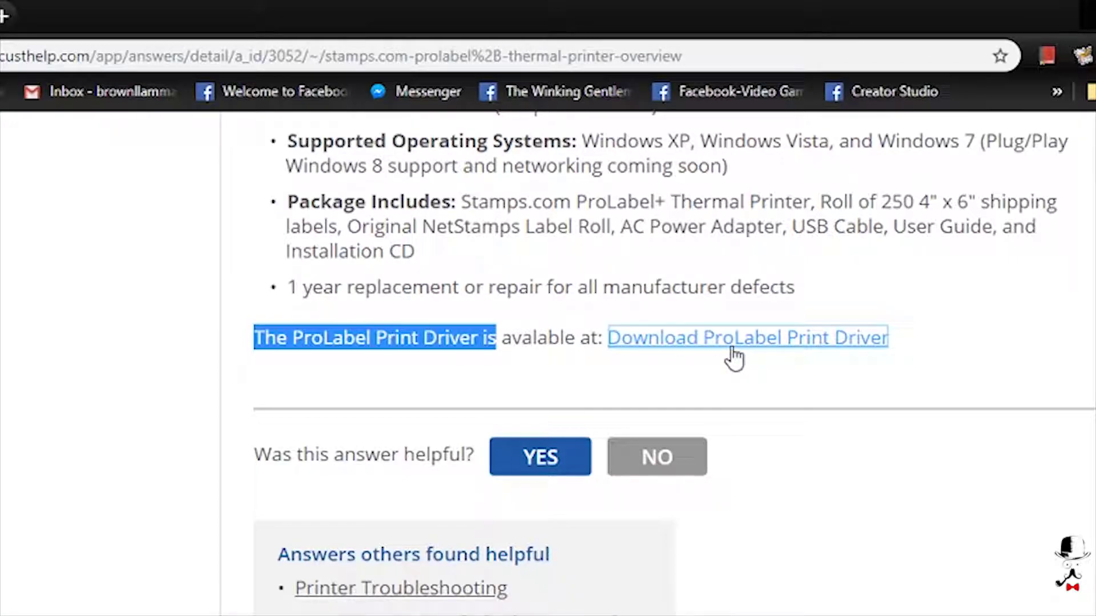
# Step: Open the downloaded StampsProLabelPrinterDriver (1).zip in WinRAR, dismiss the licence reminder, and minimize the other open windows
pyautogui.click(101, 574)
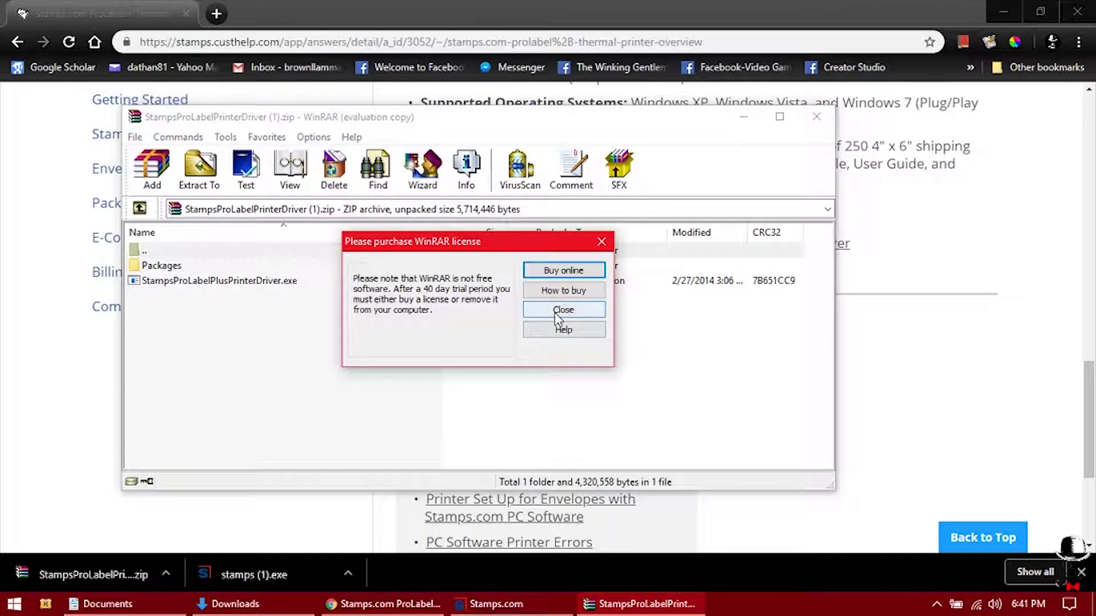
pyautogui.click(560, 310)
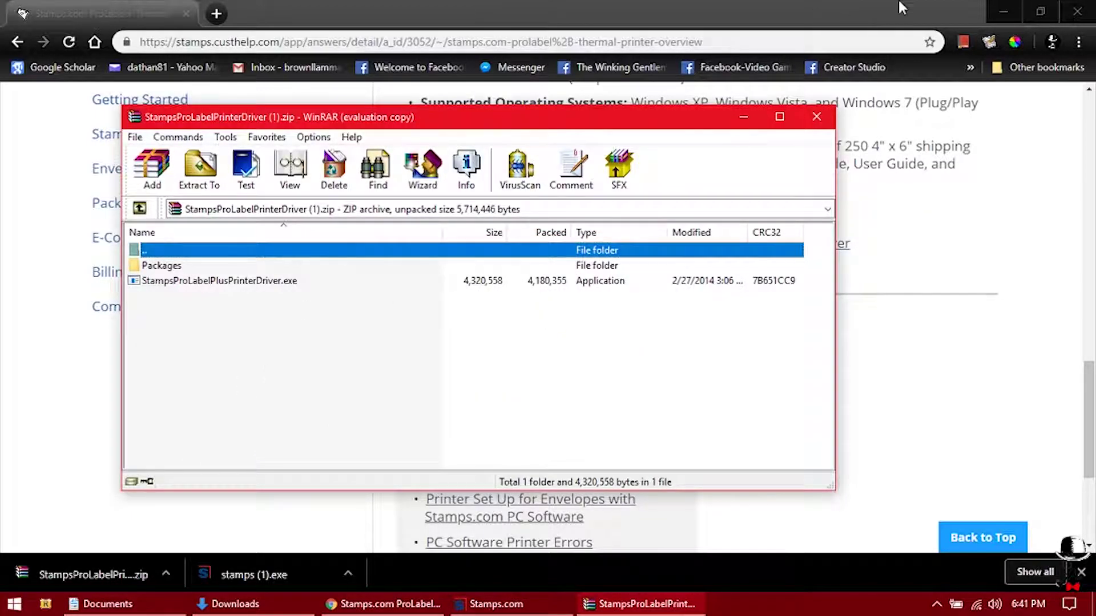
pyautogui.click(1002, 11)
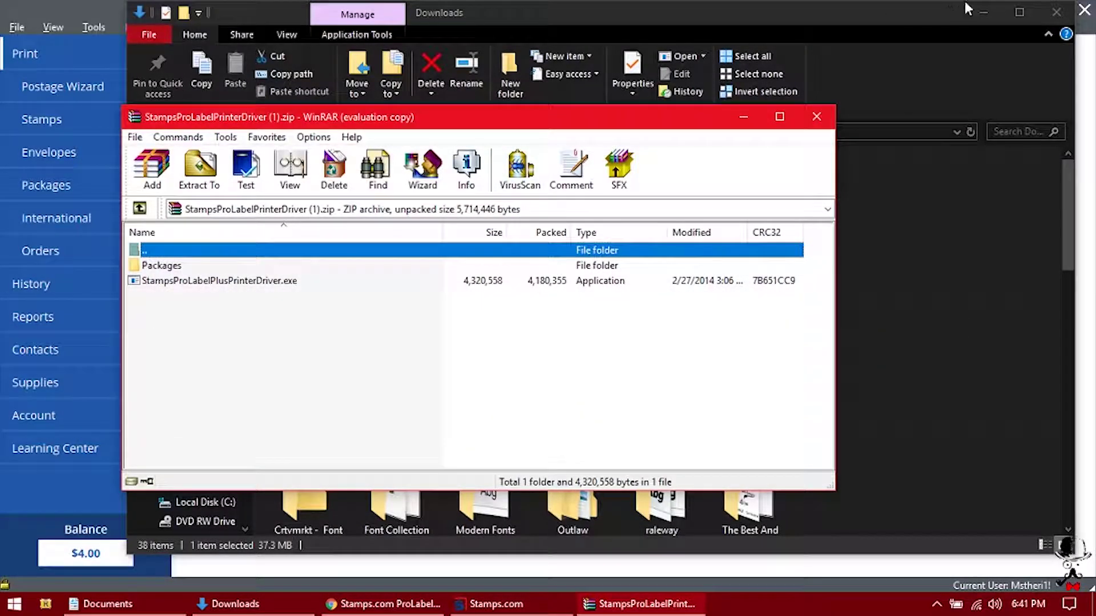
pyautogui.click(990, 14)
pyautogui.click(1035, 11)
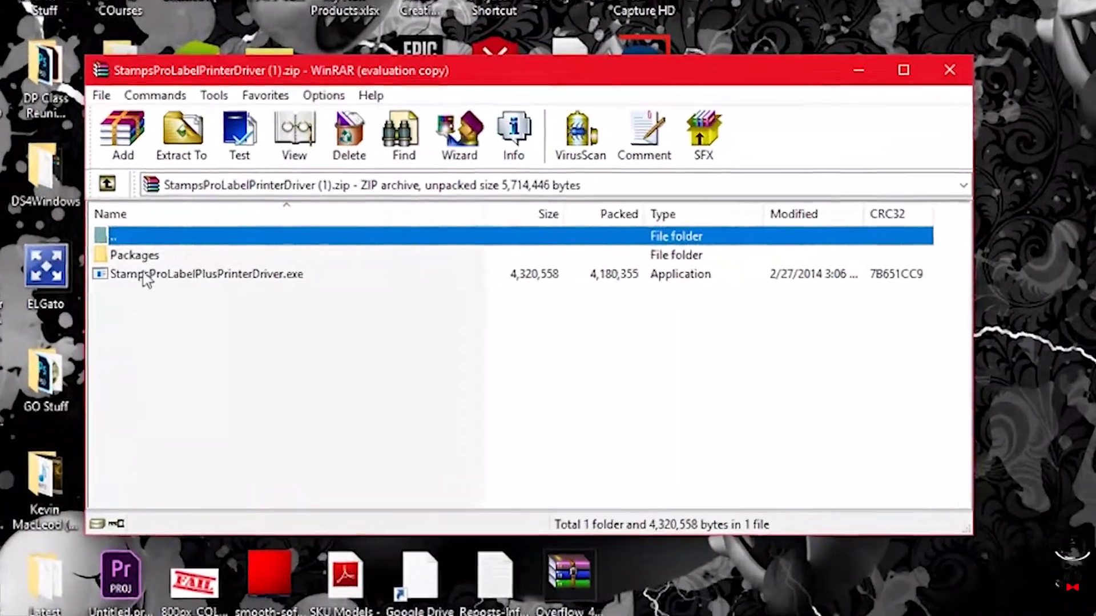
# Step: Extract the Packages folder from the driver archive onto the desktop and reposition the archive window
pyautogui.click(166, 280)
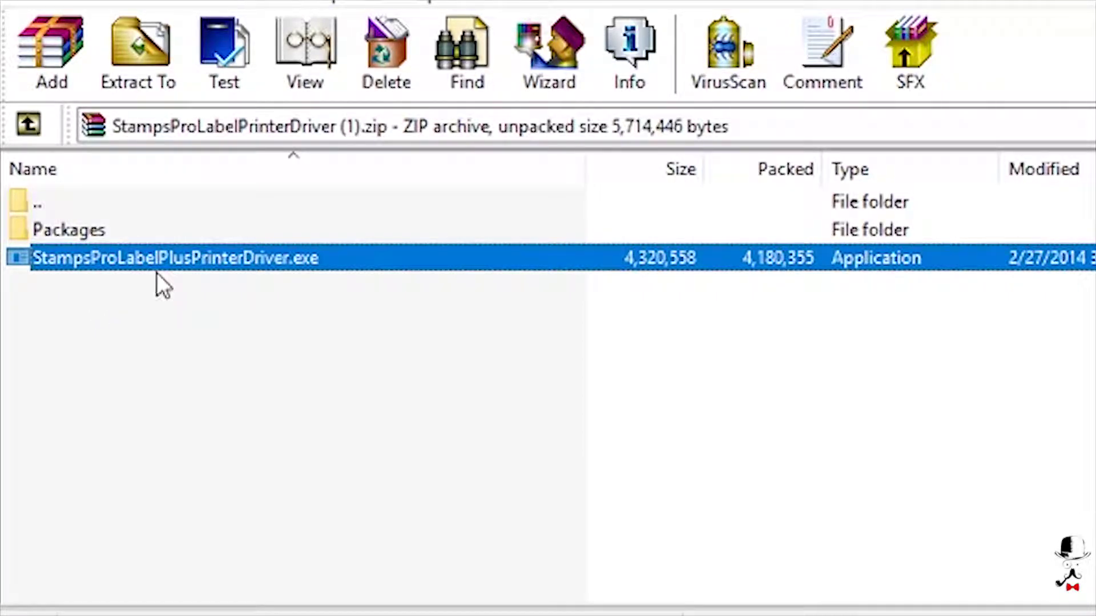
pyautogui.click(74, 234)
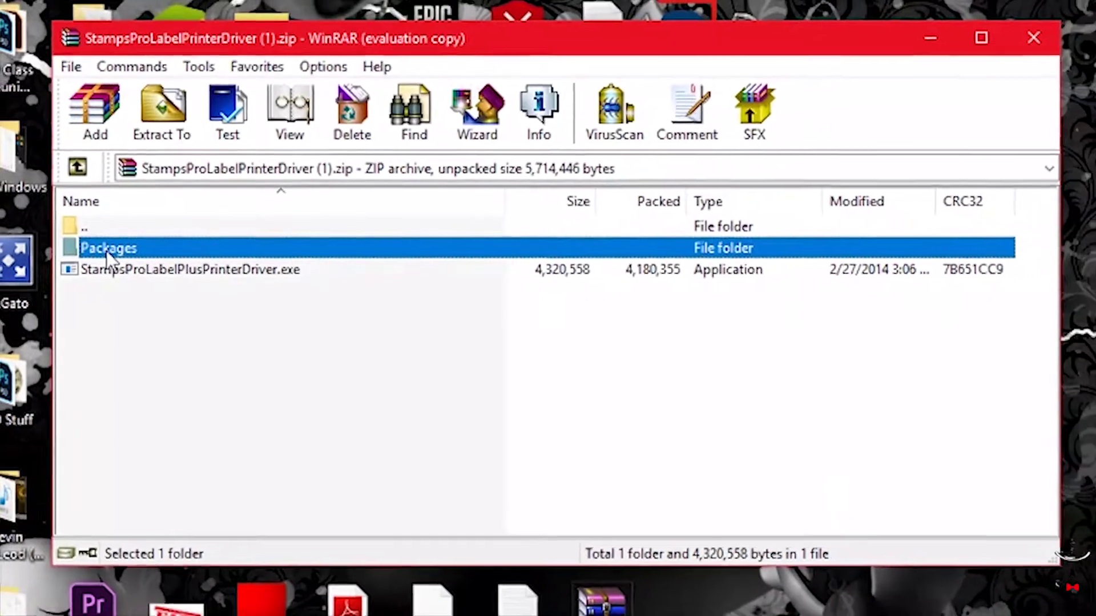
pyautogui.moveTo(107, 251); pyautogui.dragTo(1061, 317)
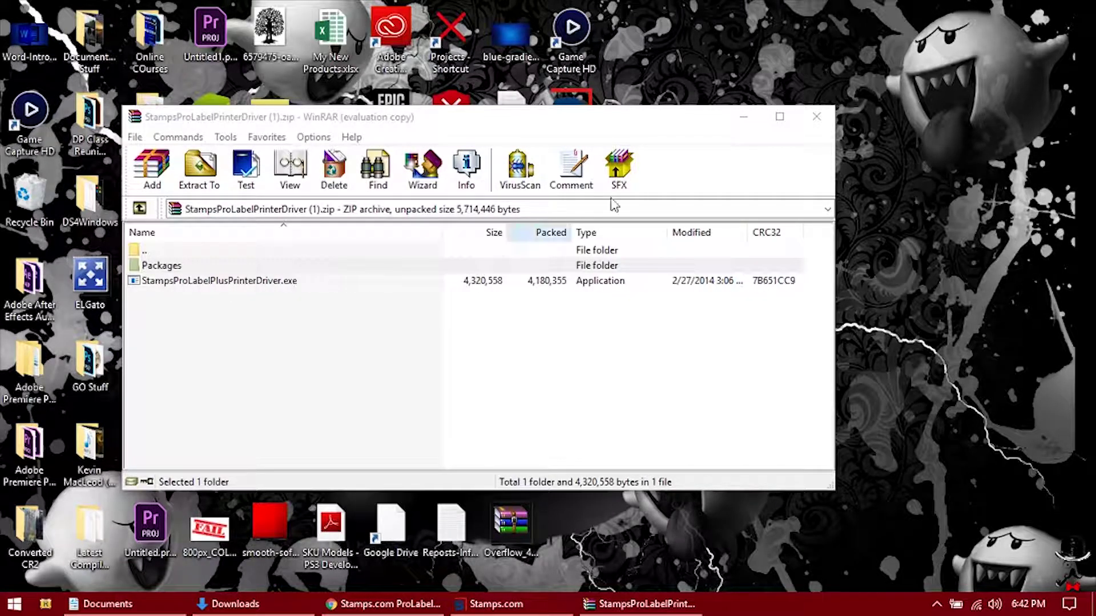
pyautogui.moveTo(724, 125); pyautogui.dragTo(706, 139)
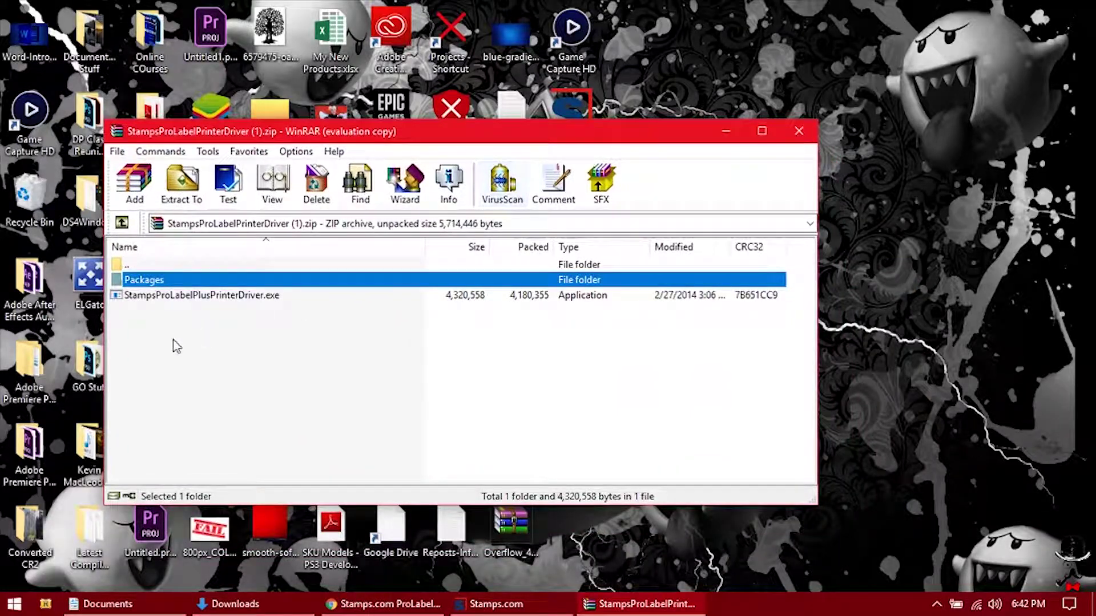
# Step: Extract the archive's Packages folder to the desktop again, merging all folders and replacing the existing files, and minimize the archive window
pyautogui.moveTo(146, 284); pyautogui.dragTo(853, 256)
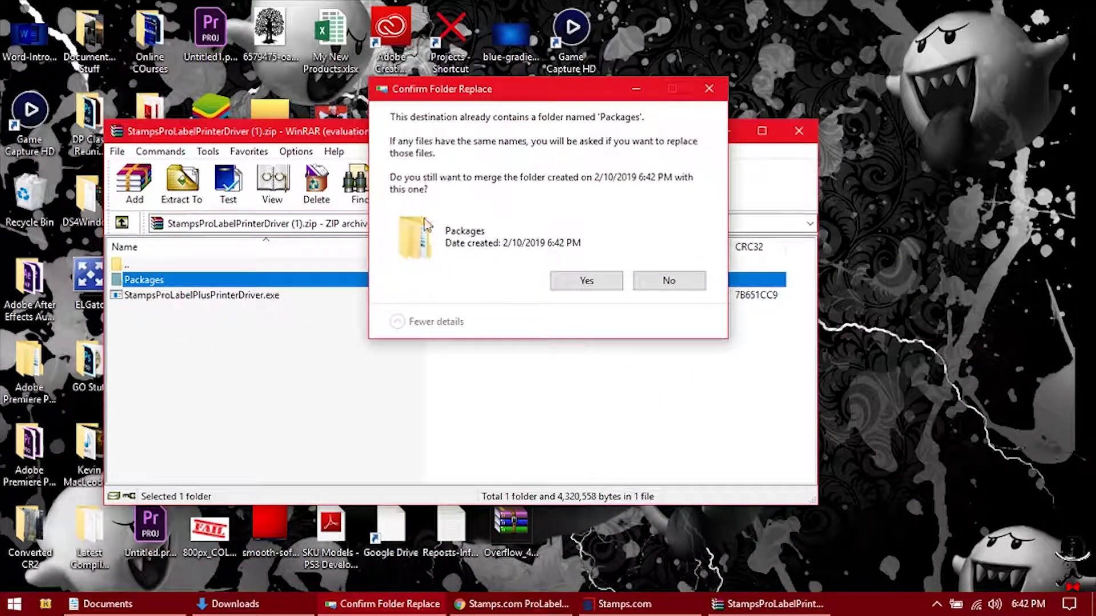
pyautogui.click(572, 282)
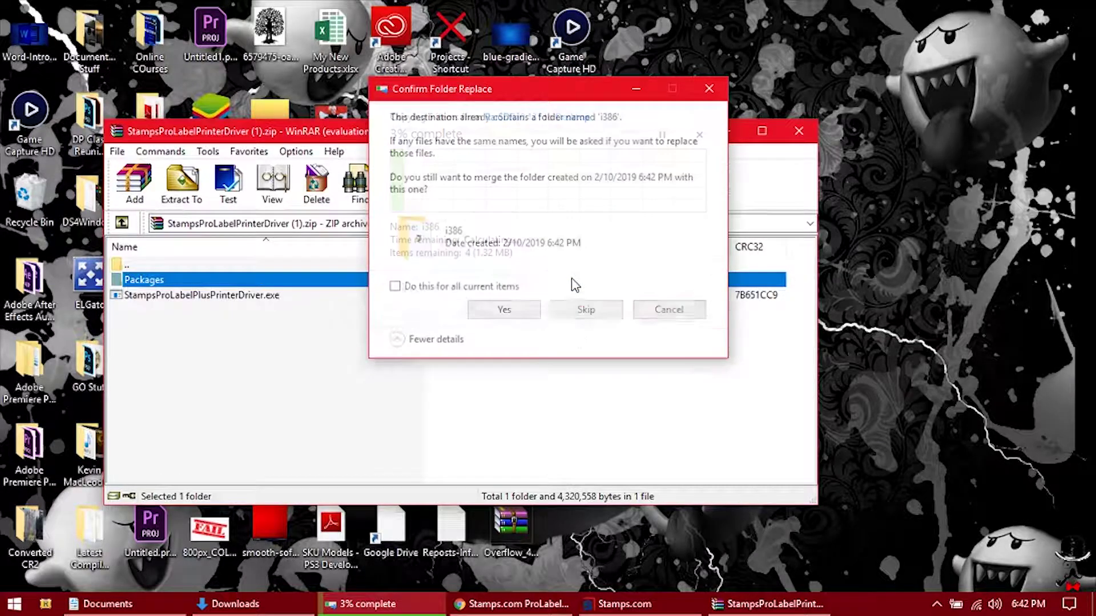
pyautogui.click(437, 289)
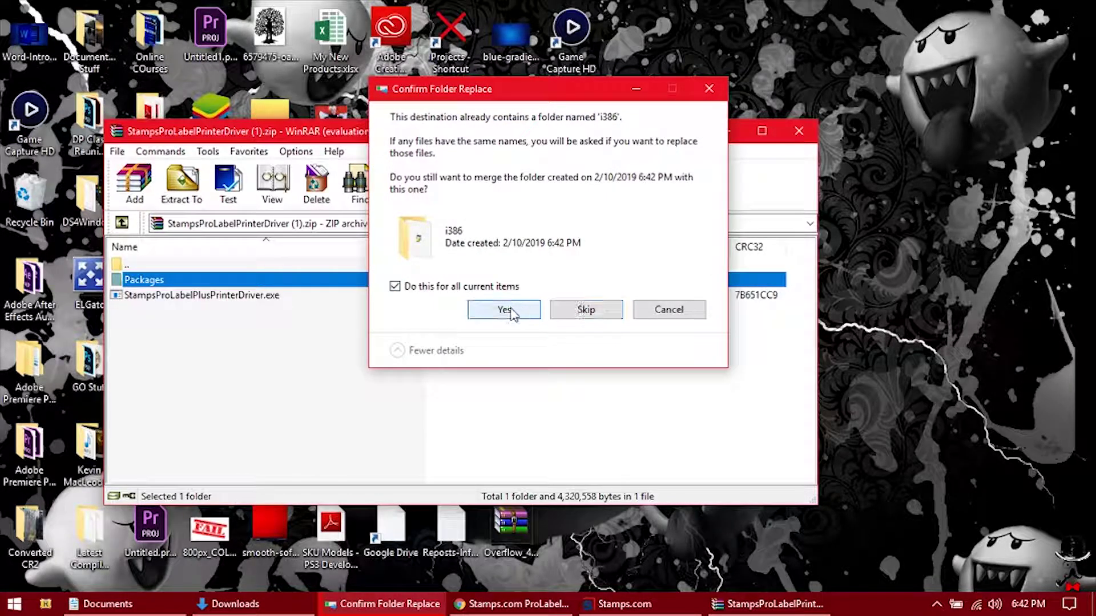
pyautogui.click(504, 309)
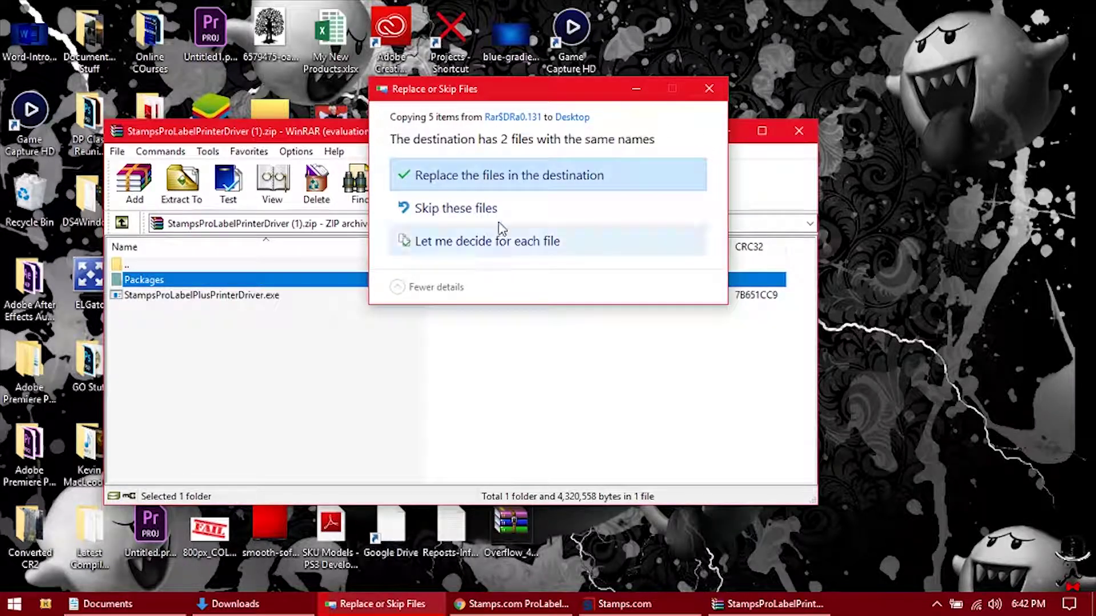
pyautogui.click(511, 182)
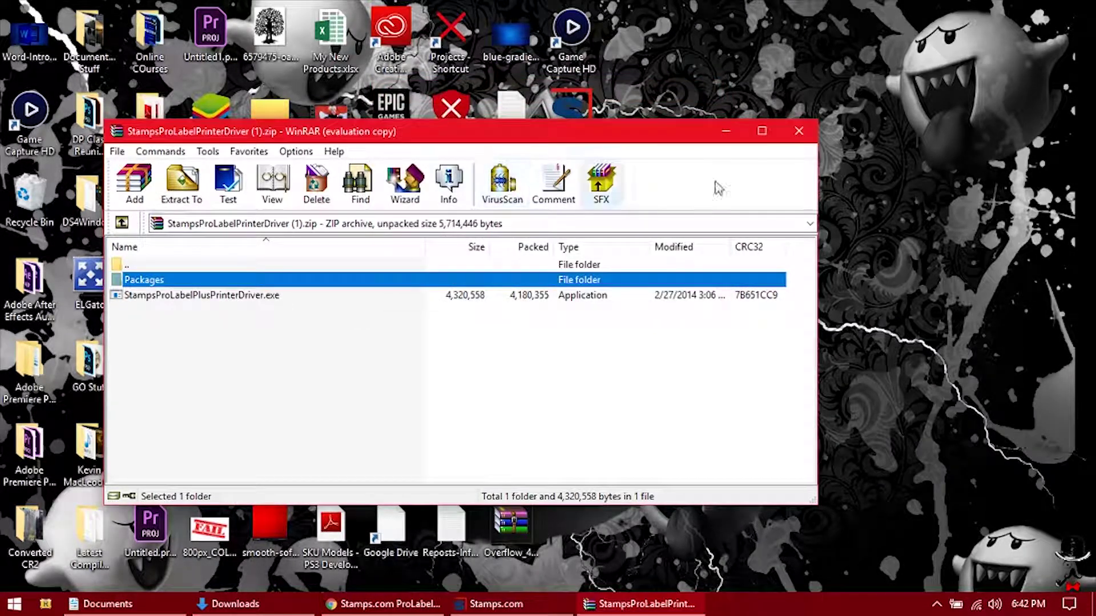
pyautogui.click(724, 129)
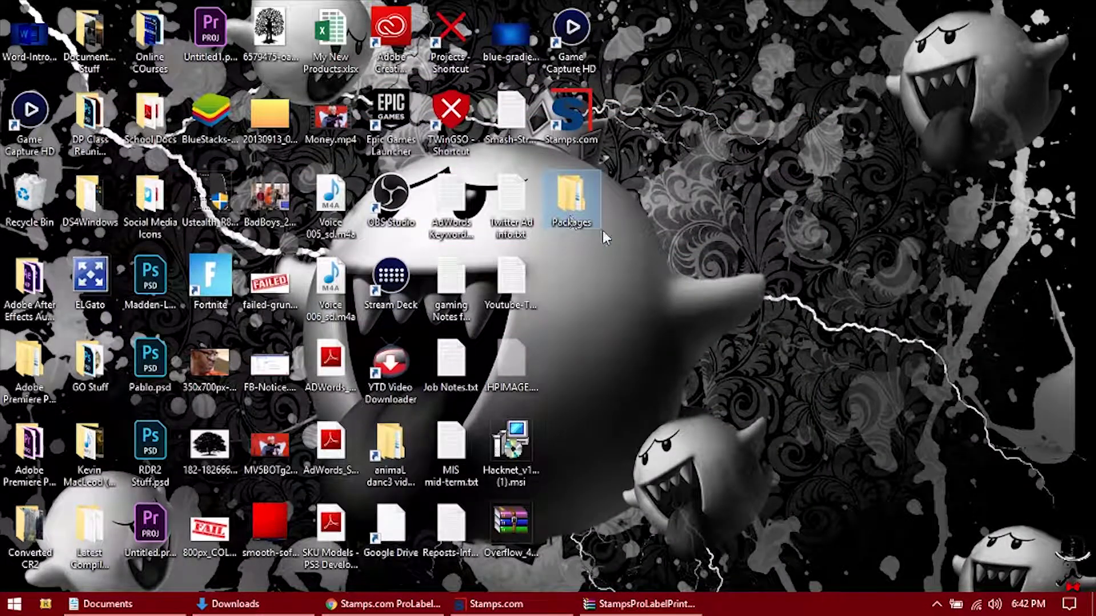
# Step: Run StampsProLabelPlusx64.exe from the desktop's Packages\x64 folder as administrator and allow it past the security warning
pyautogui.doubleClick(577, 207)
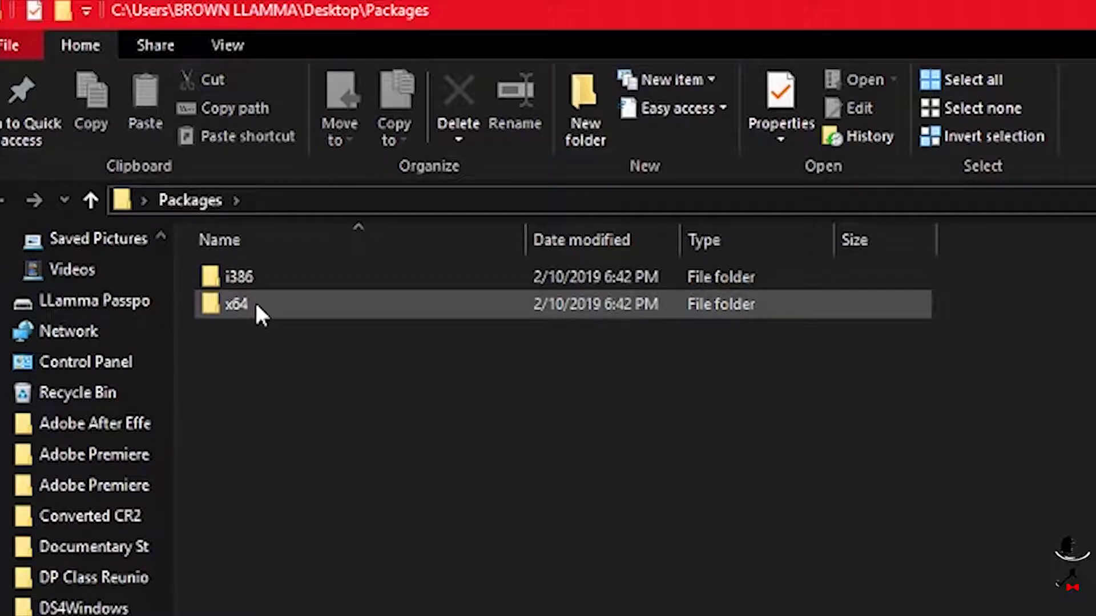
pyautogui.doubleClick(257, 304)
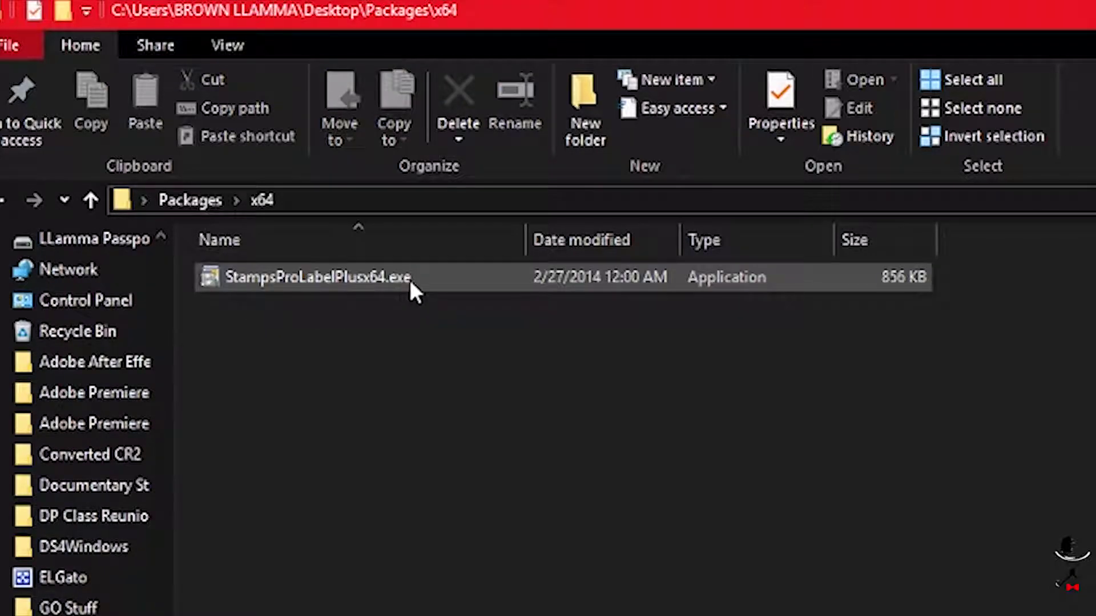
pyautogui.click(411, 277)
pyautogui.rightClick(355, 280)
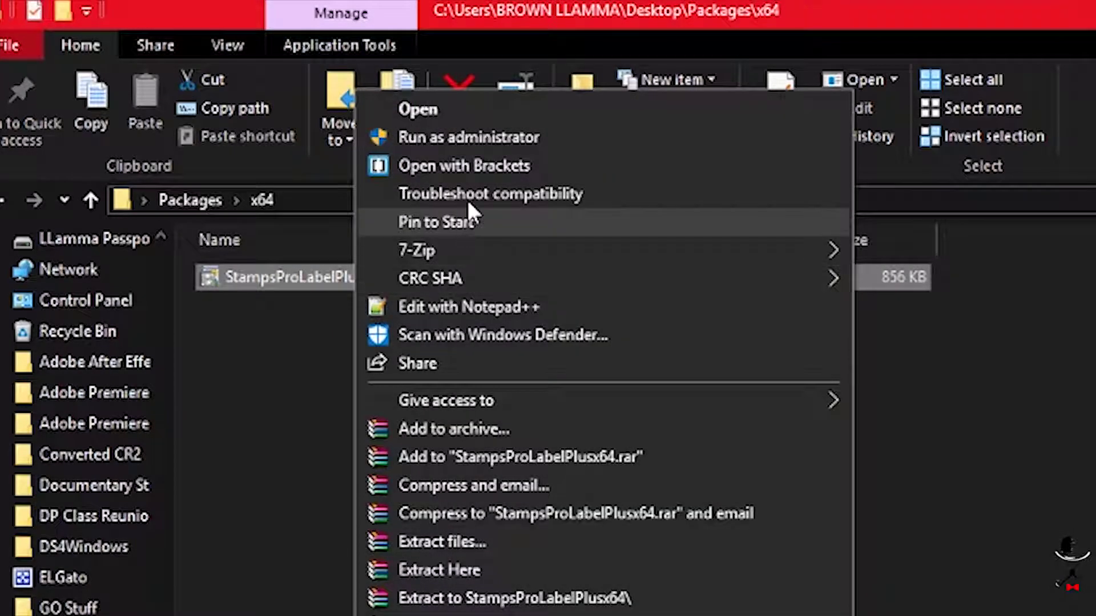
pyautogui.click(504, 134)
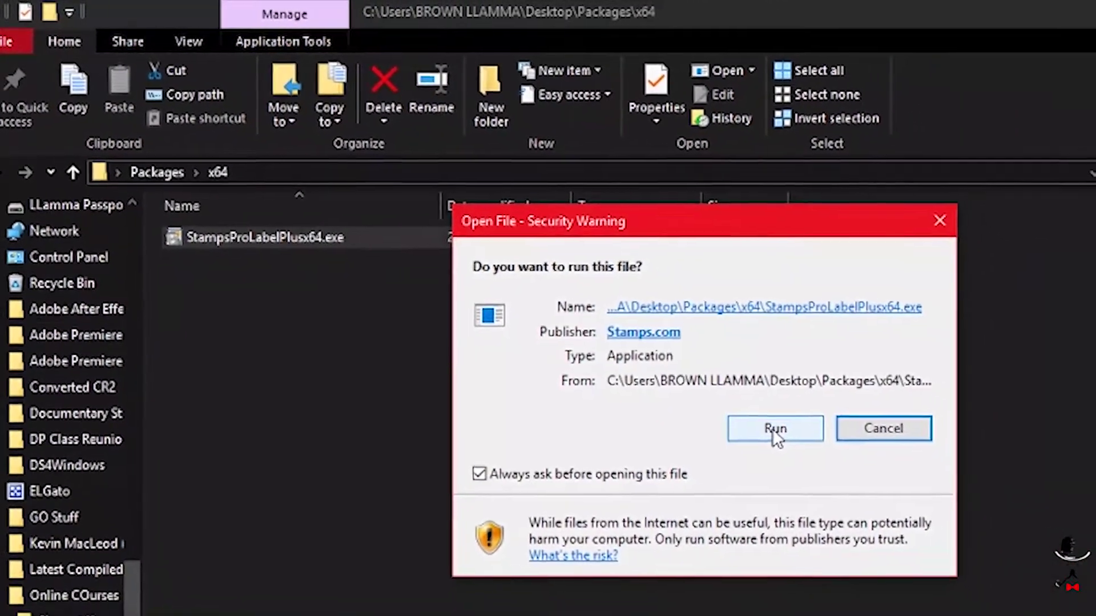
pyautogui.click(775, 431)
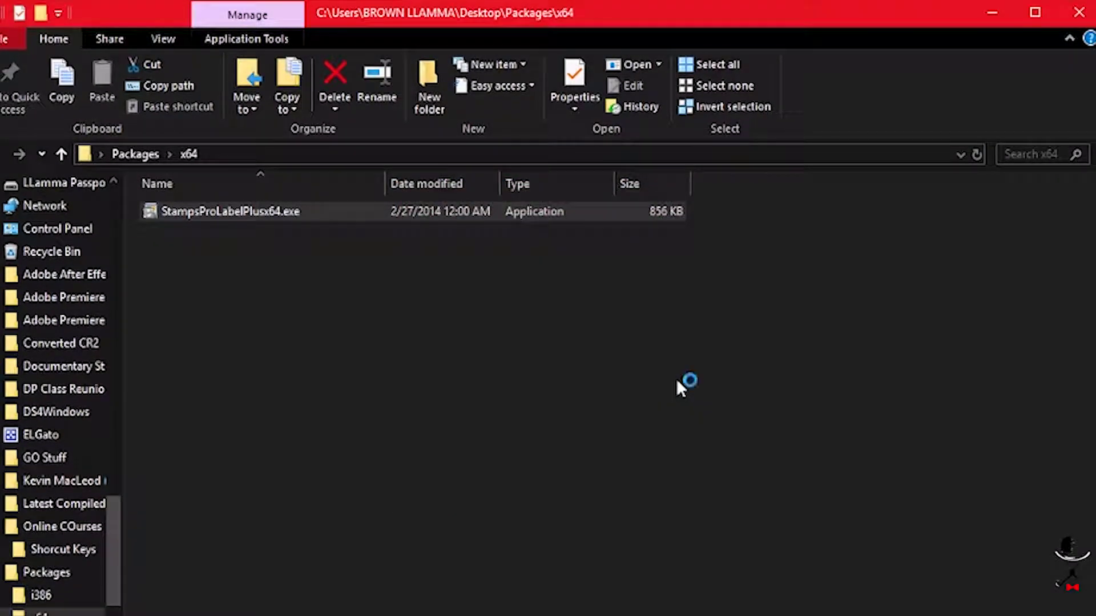
# Step: Complete the Stamps.com ProLabel Plus Printer driver setup wizard and minimize the folder window
pyautogui.click(454, 530)
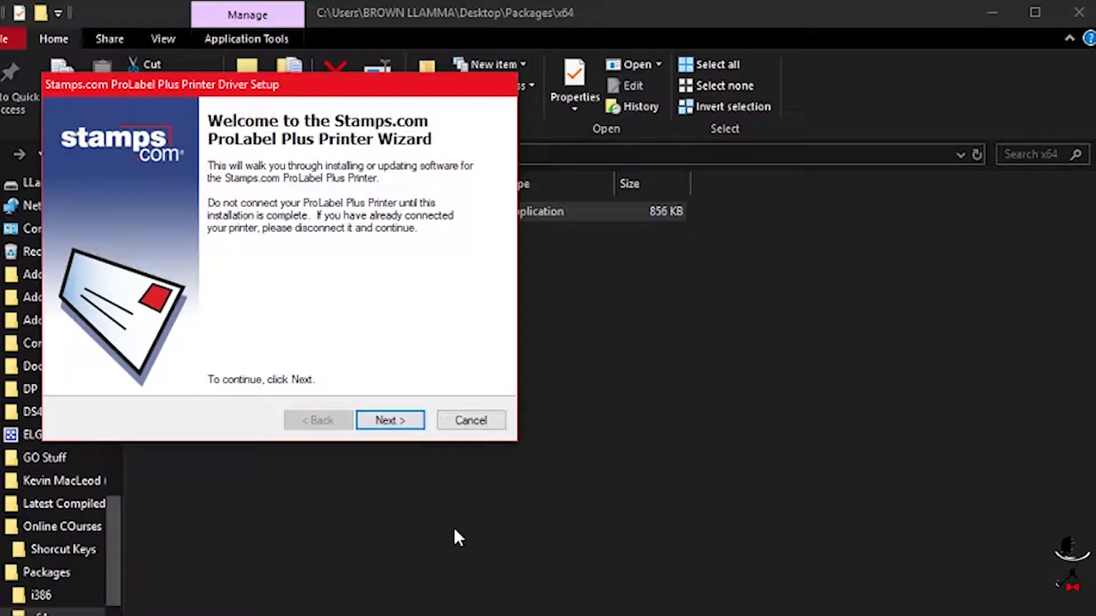
pyautogui.click(394, 419)
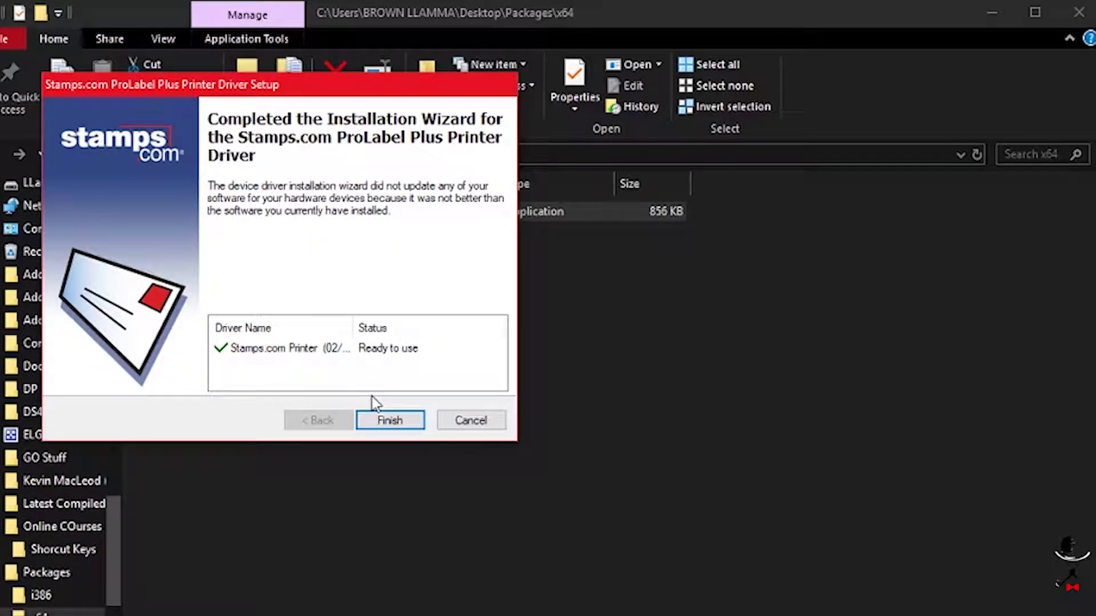
pyautogui.click(406, 423)
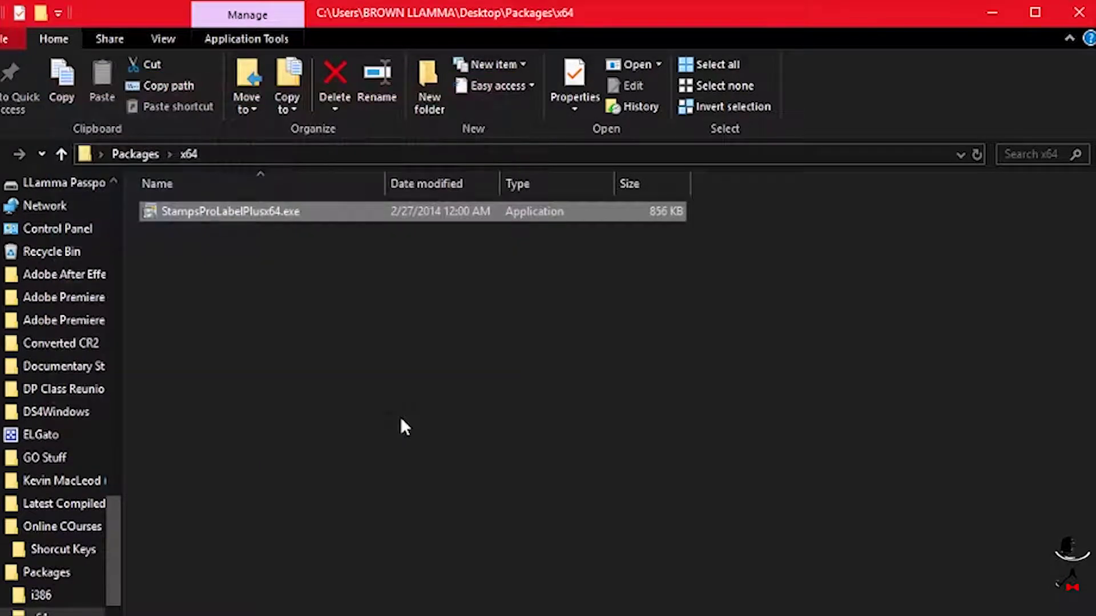
pyautogui.click(992, 12)
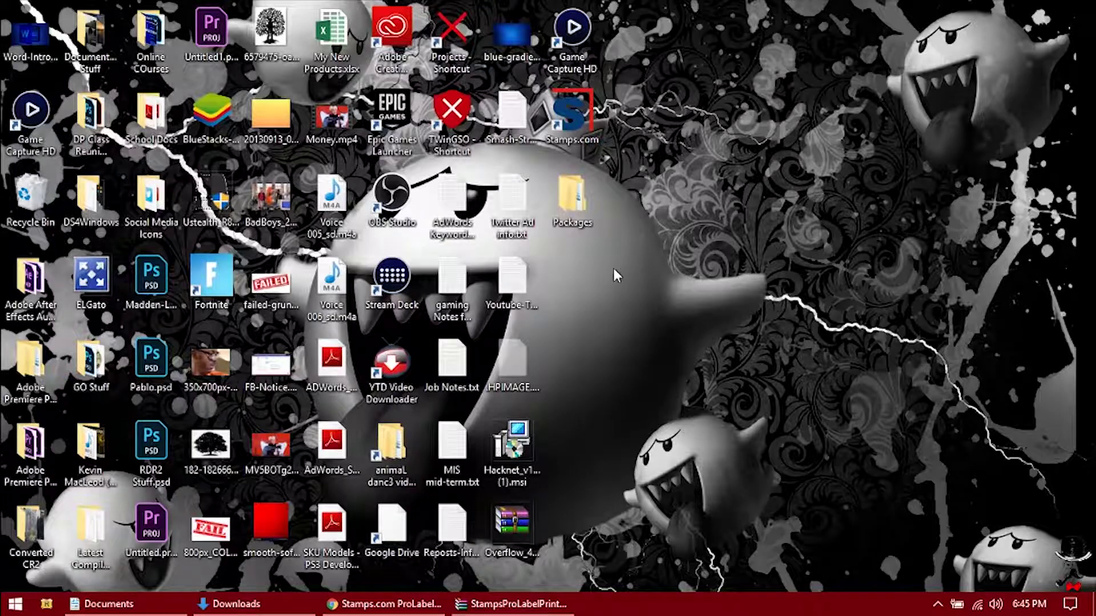
# Step: Launch Stamps.com from the desktop, sign in with the saved account credentials, and dismiss the postal rates notice
pyautogui.doubleClick(591, 123)
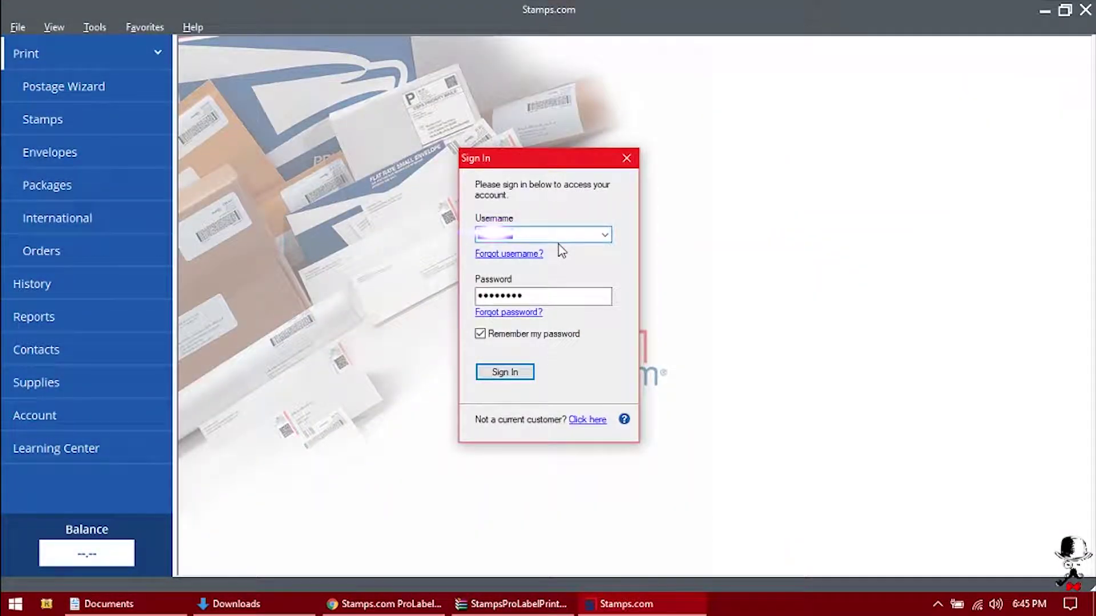
pyautogui.click(514, 373)
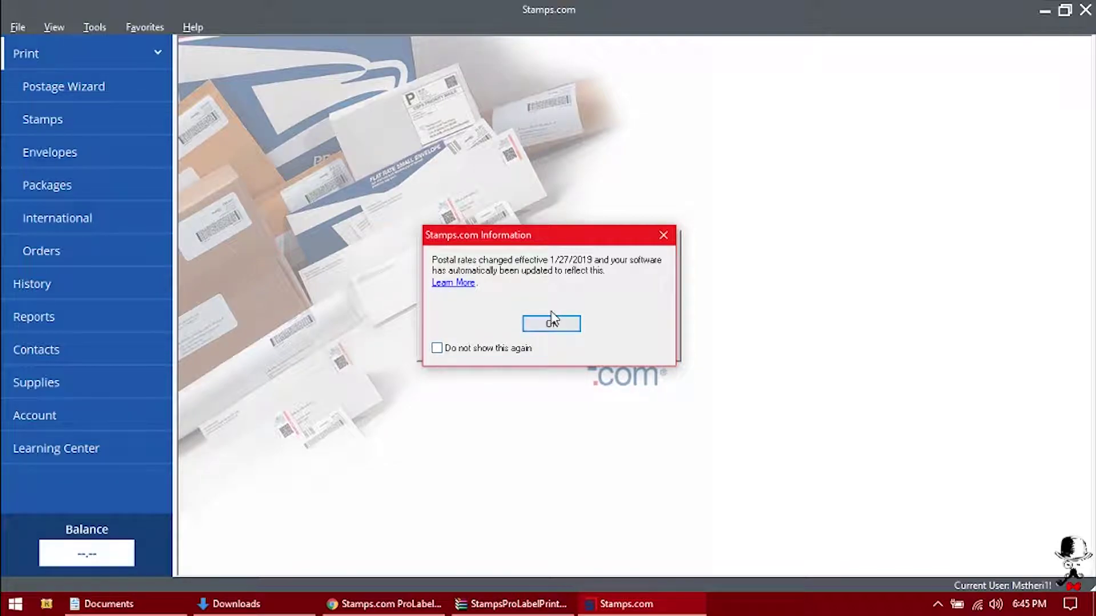
pyautogui.click(559, 330)
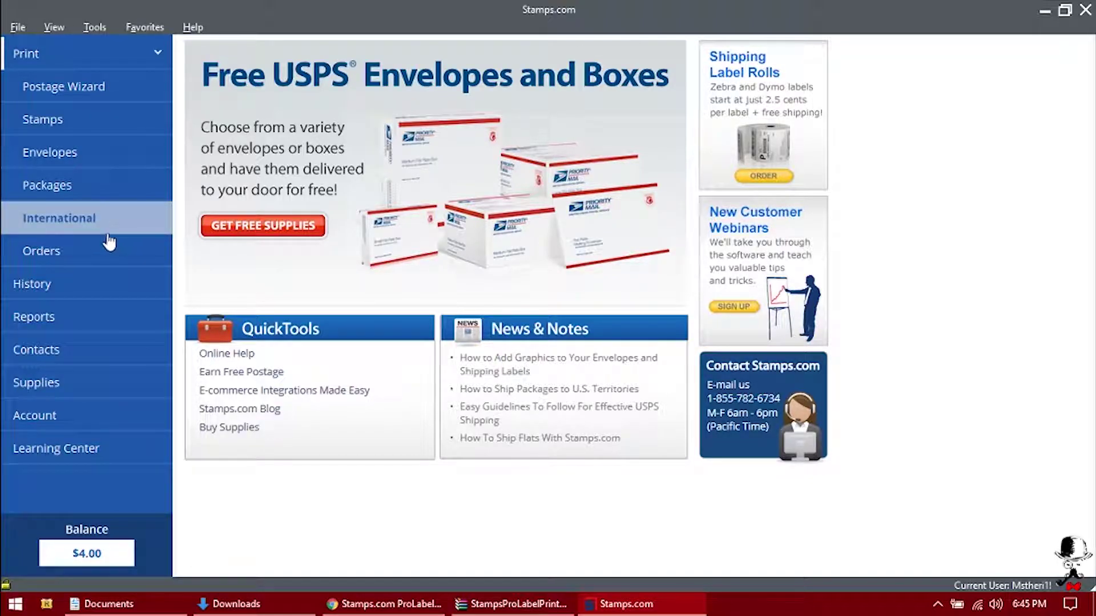
# Step: Open package printing and choose Zebra/Eltron Type - Standard 4x6 label - roll as the media to print on
pyautogui.click(94, 188)
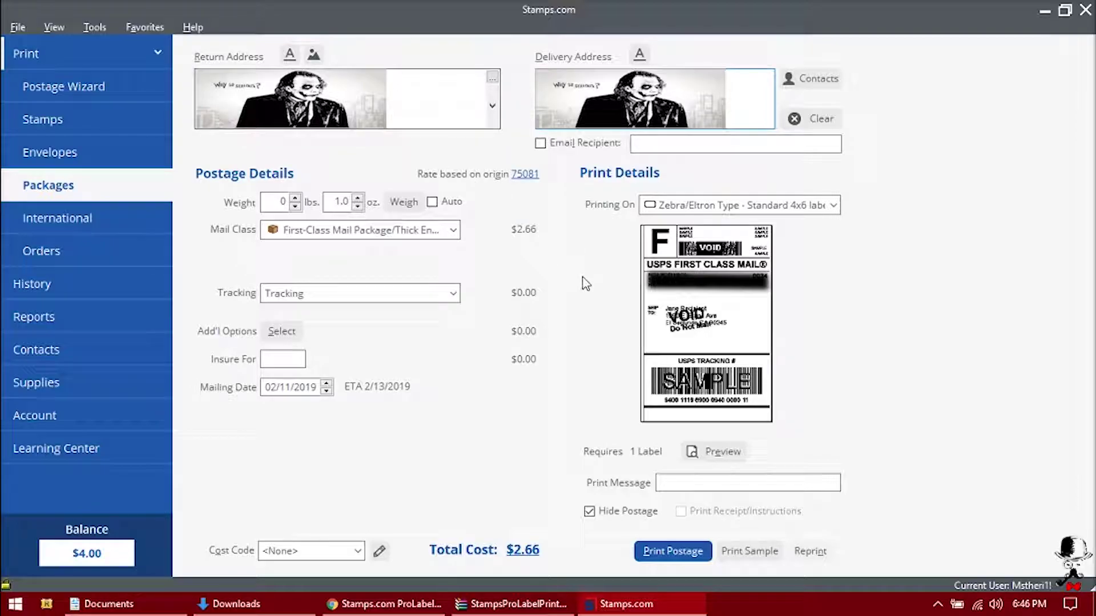
pyautogui.click(833, 205)
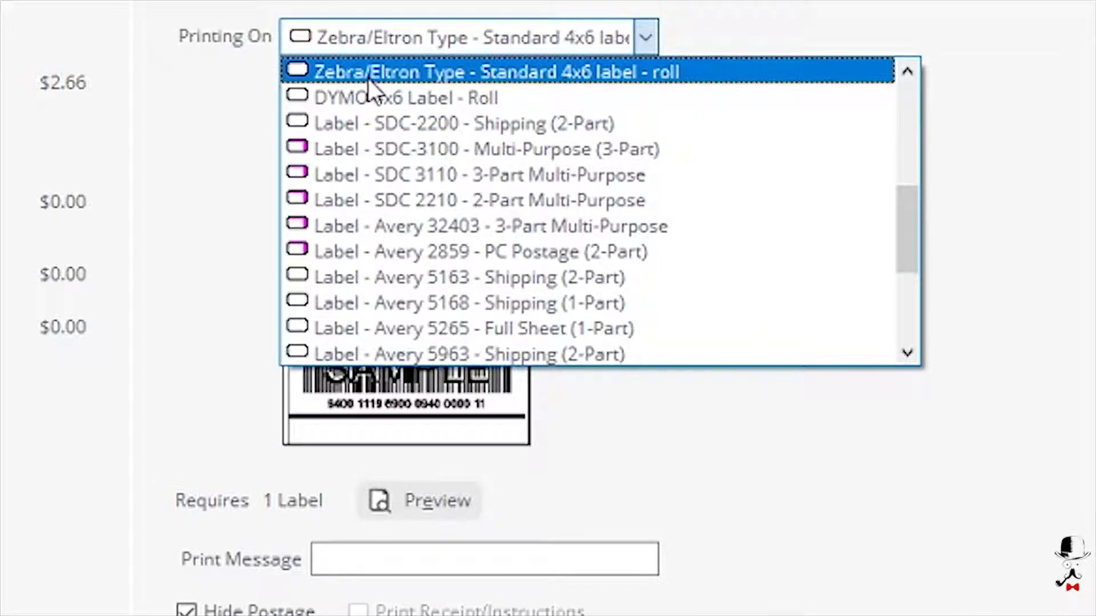
pyautogui.click(492, 73)
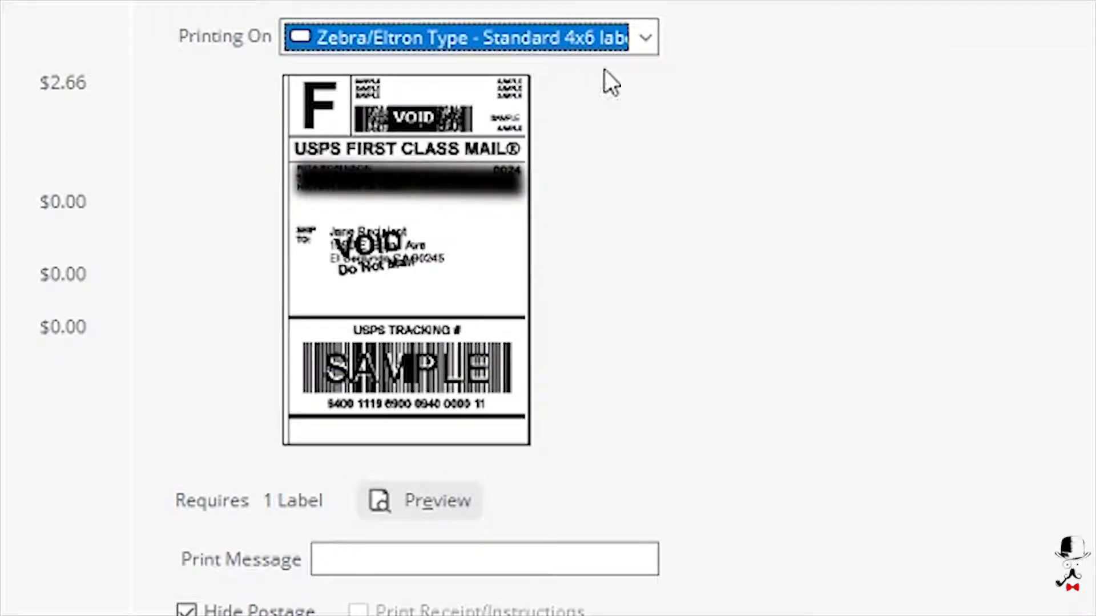
# Step: Open the Print On List Manager through the media list's More option and enable all media for Large Envelopes & Flats
pyautogui.click(647, 37)
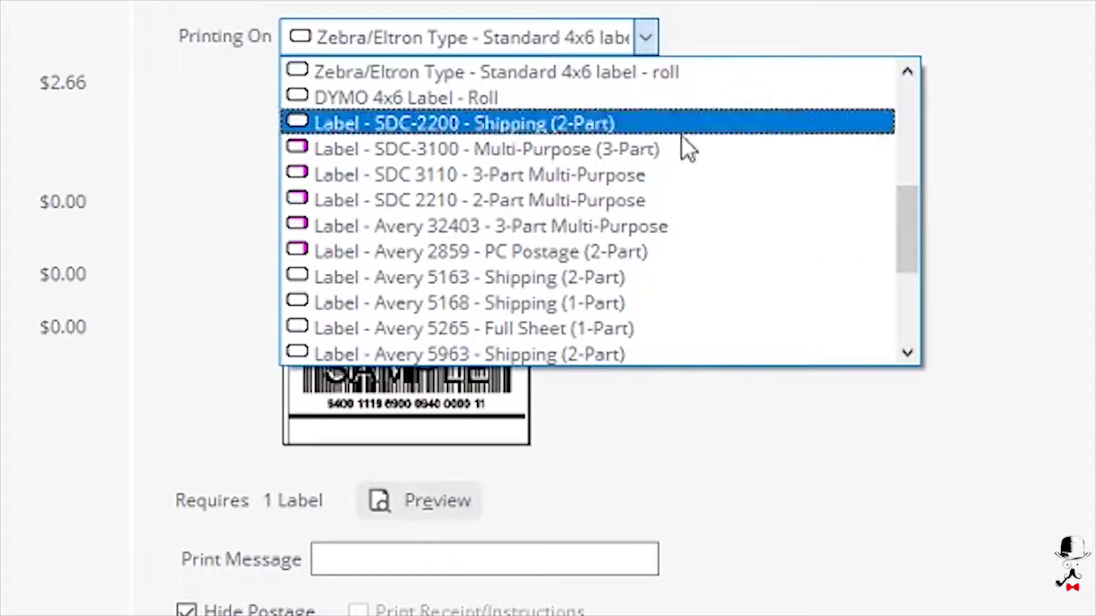
pyautogui.moveTo(890, 188); pyautogui.dragTo(917, 289)
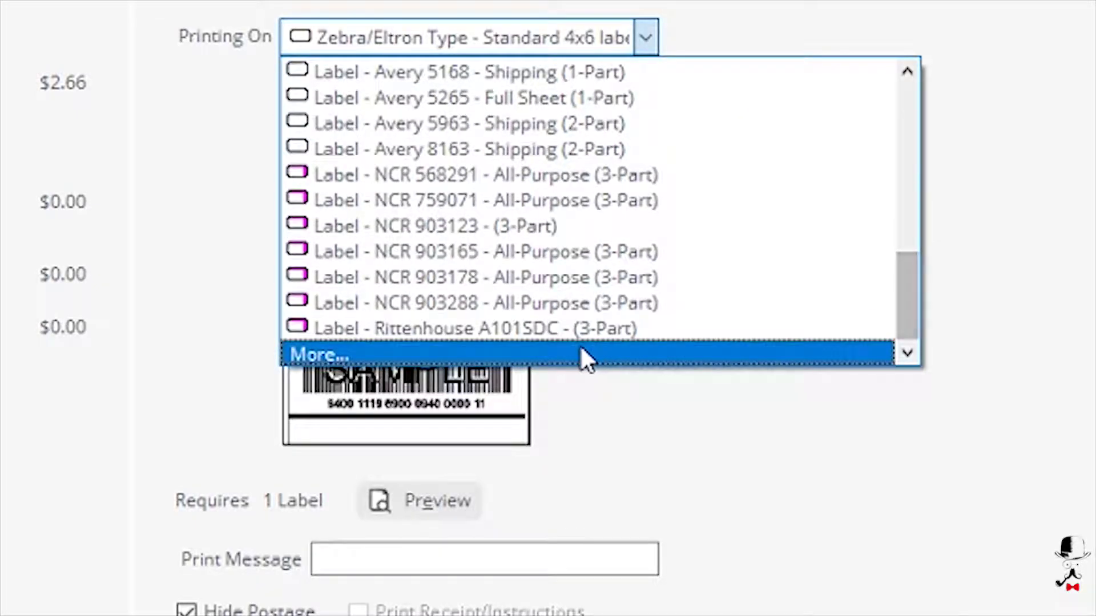
pyautogui.click(582, 353)
pyautogui.click(212, 495)
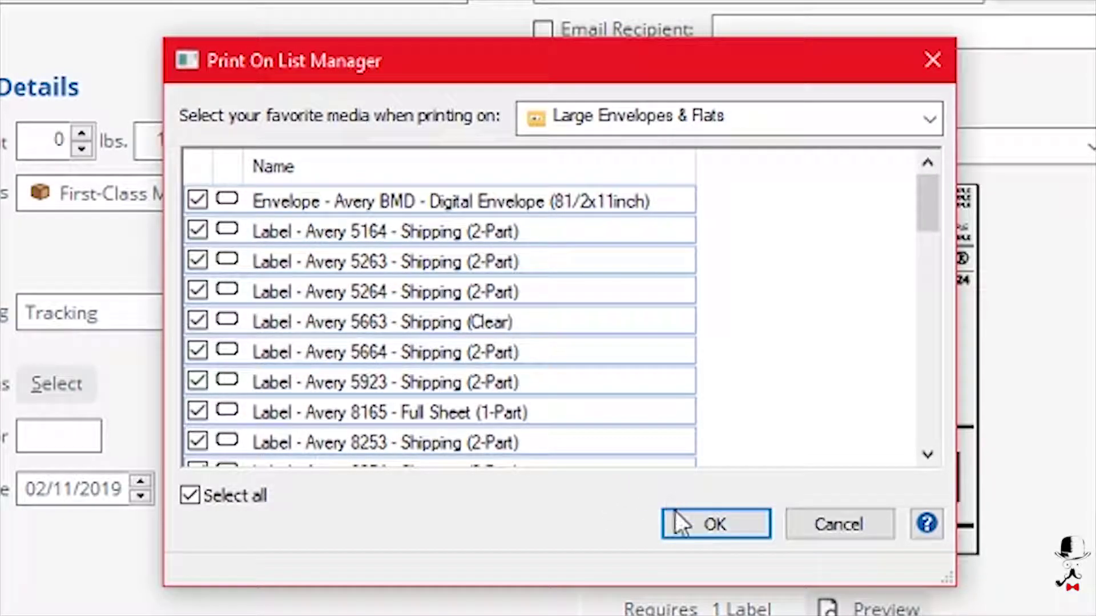
pyautogui.click(691, 523)
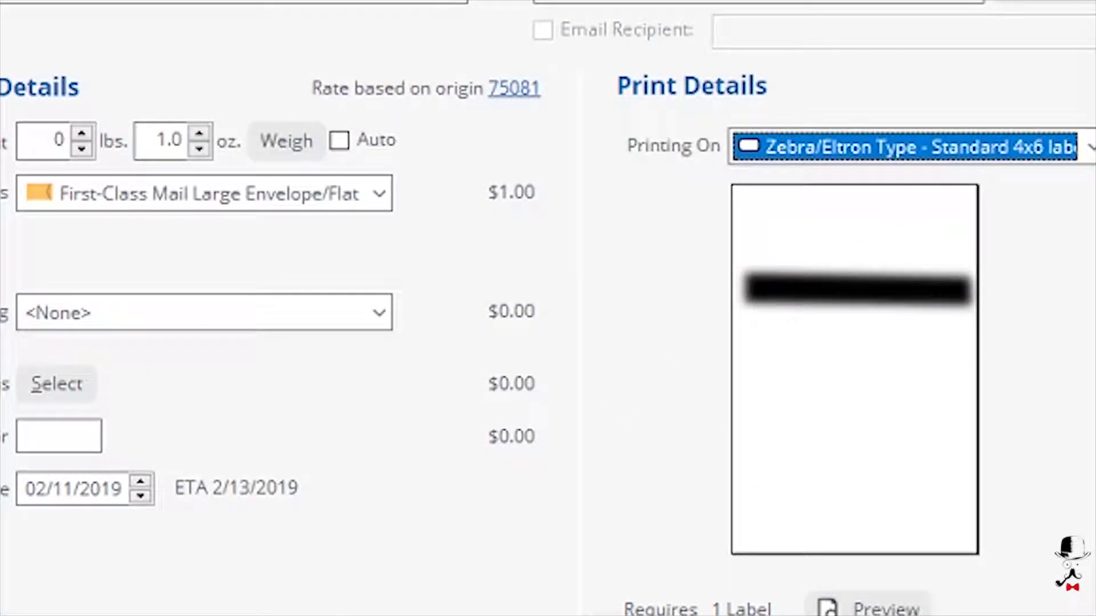
# Step: Select the Zebra/Eltron standard 4x6 roll label and print one sample on the Stamps.com ProLabel Plus Printer
pyautogui.click(1089, 149)
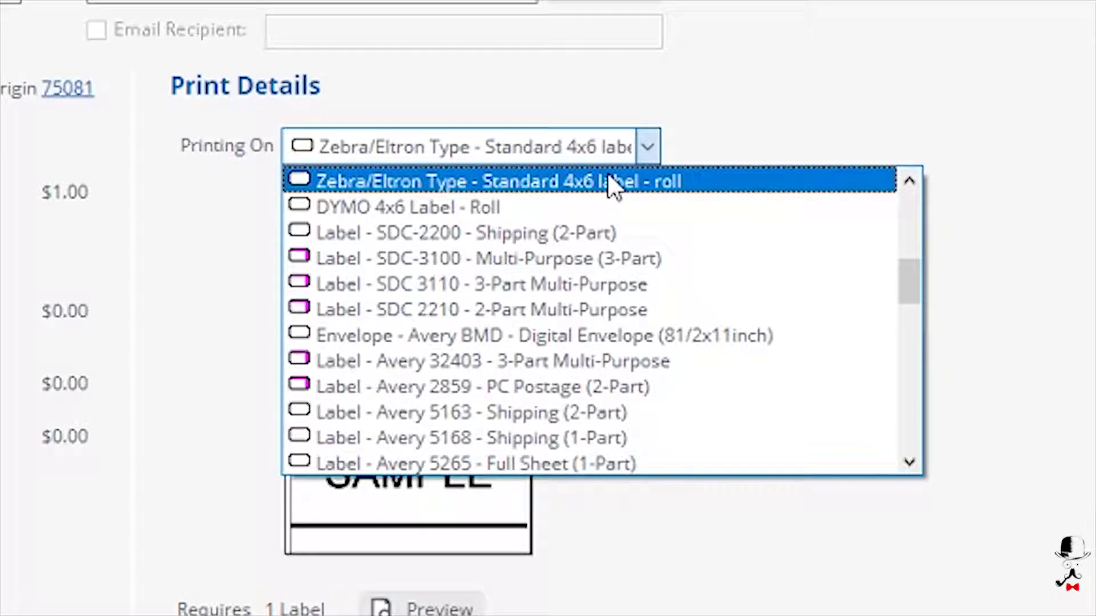
pyautogui.click(613, 182)
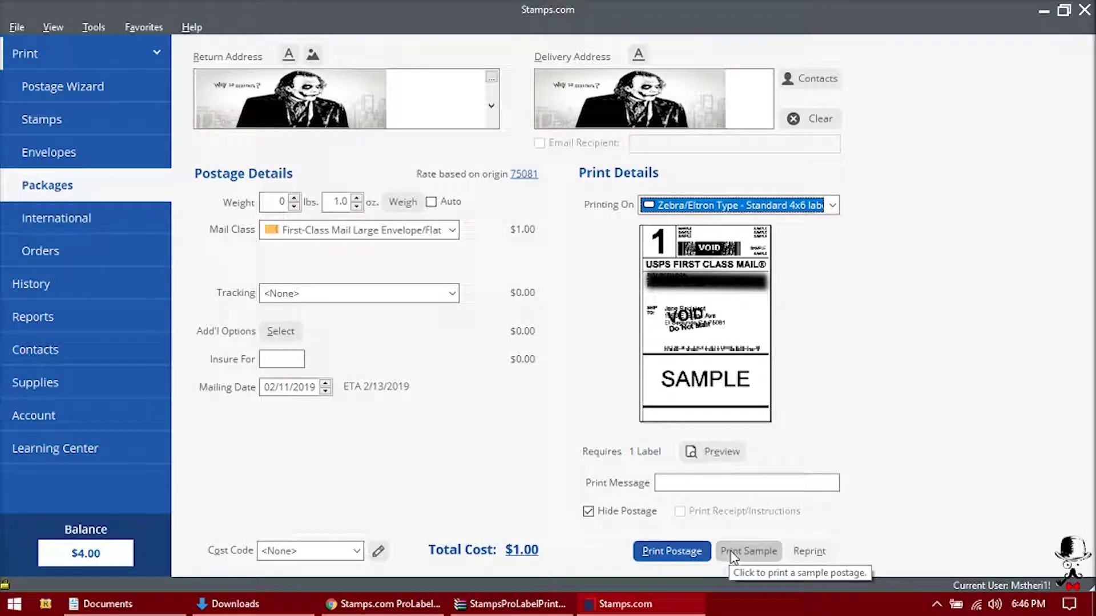
pyautogui.click(732, 555)
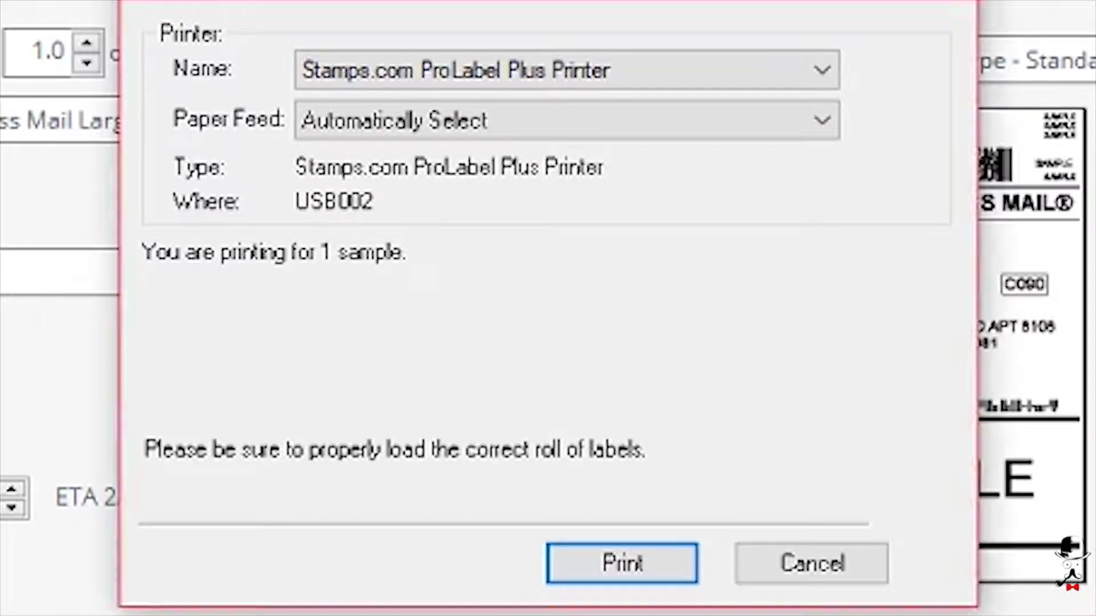
pyautogui.click(679, 567)
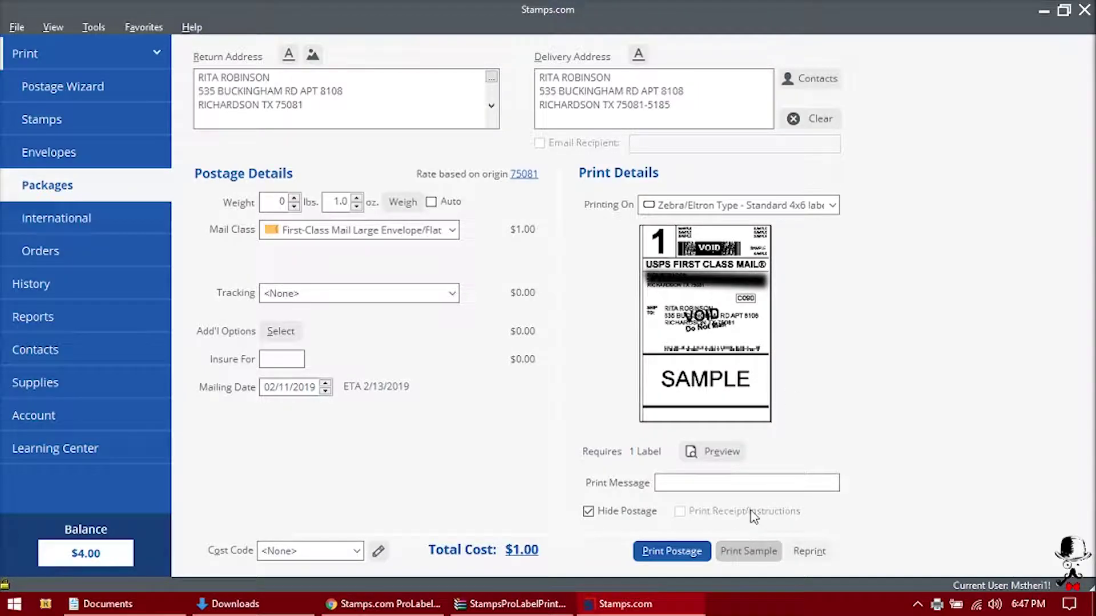
# Step: Minimize Stamps.com, reopen the desktop's Packages folder, compare its i386 and x64 subfolders, and open x64
pyautogui.click(1041, 13)
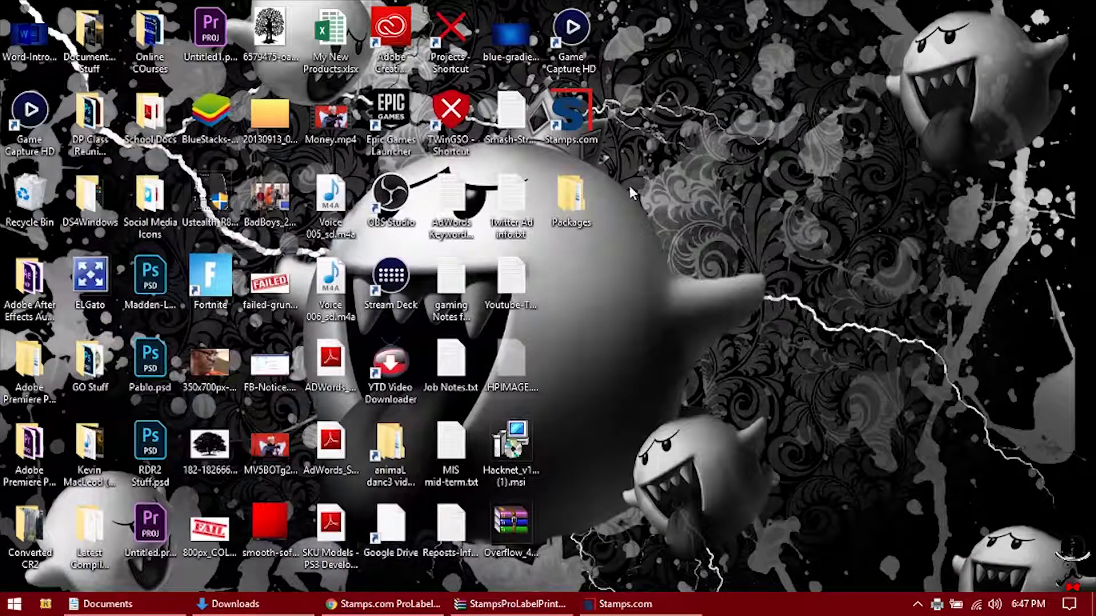
pyautogui.doubleClick(571, 199)
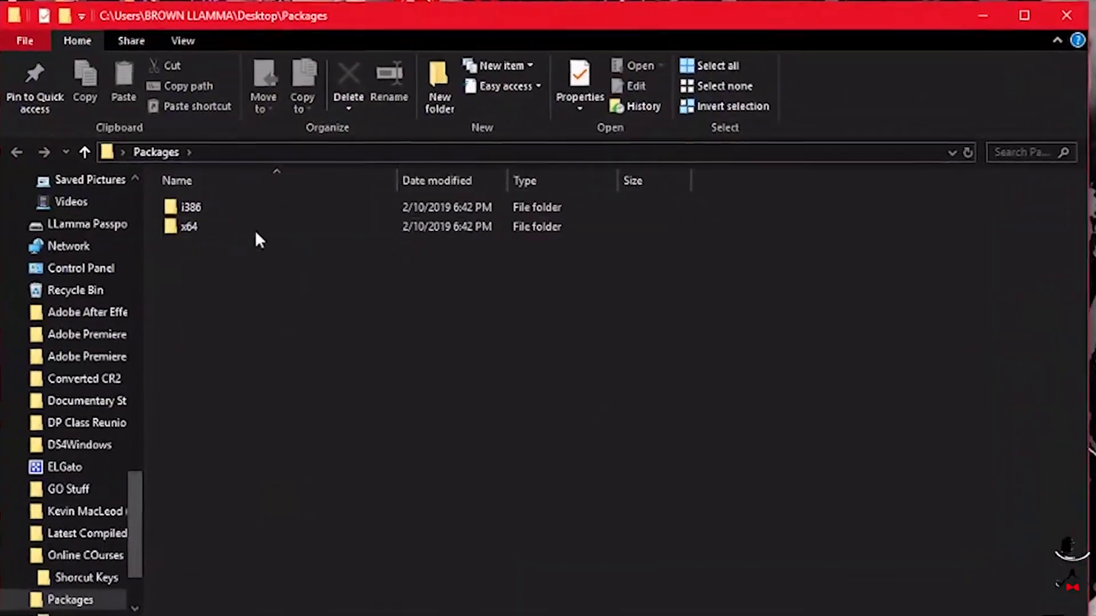
pyautogui.click(224, 229)
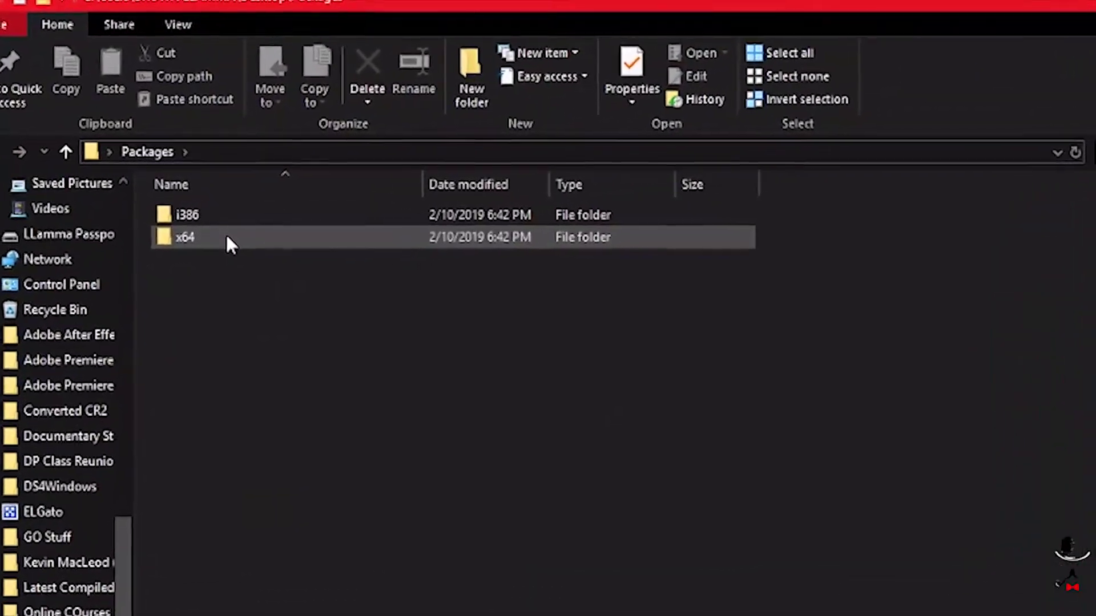
pyautogui.click(197, 223)
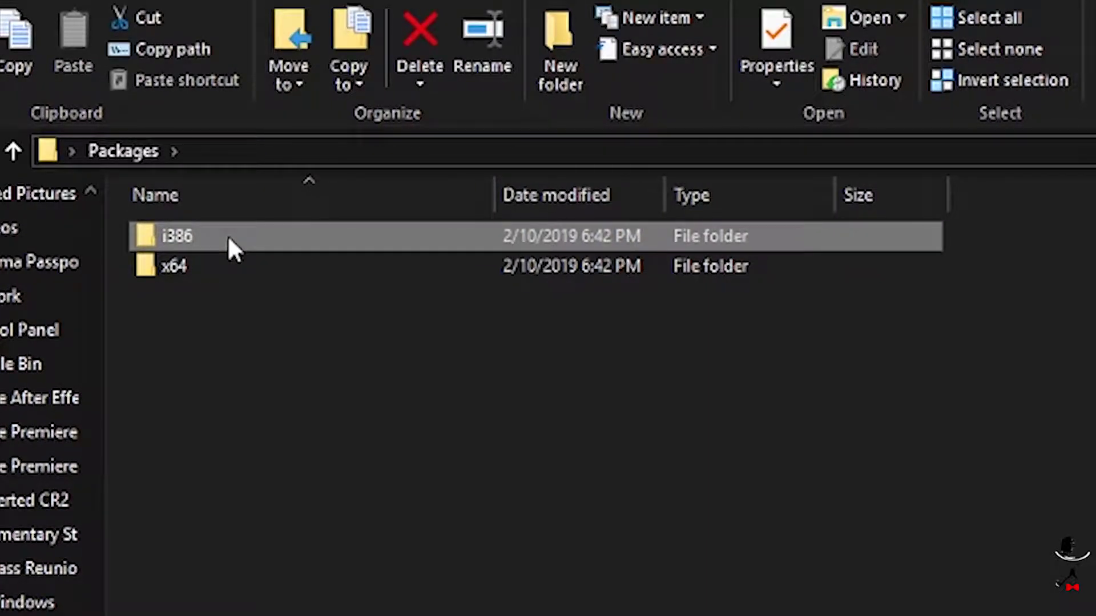
pyautogui.click(196, 256)
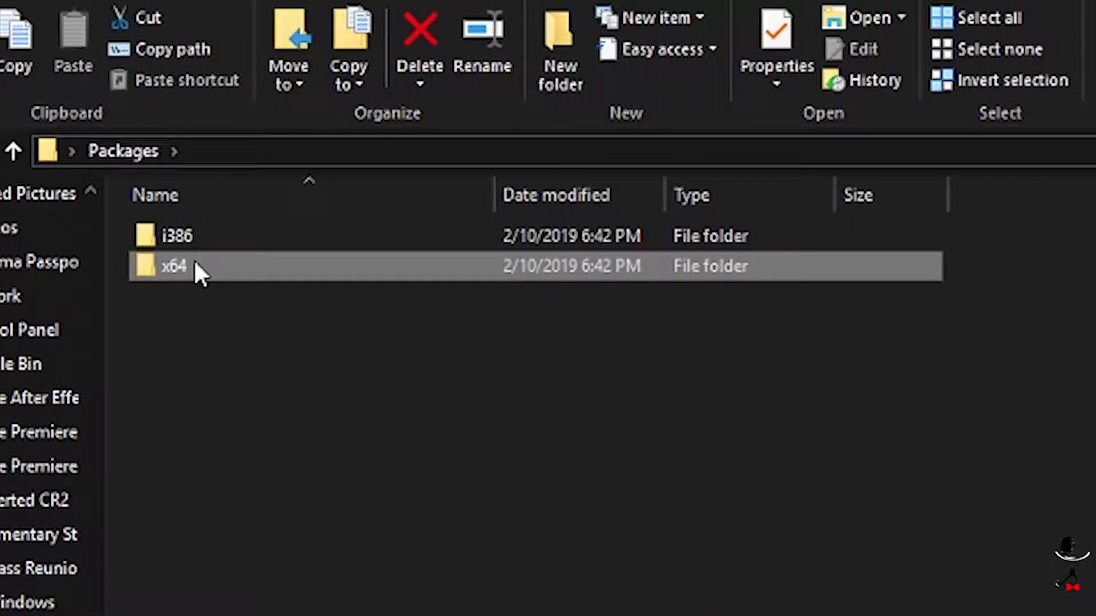
pyautogui.doubleClick(196, 262)
pyautogui.click(269, 249)
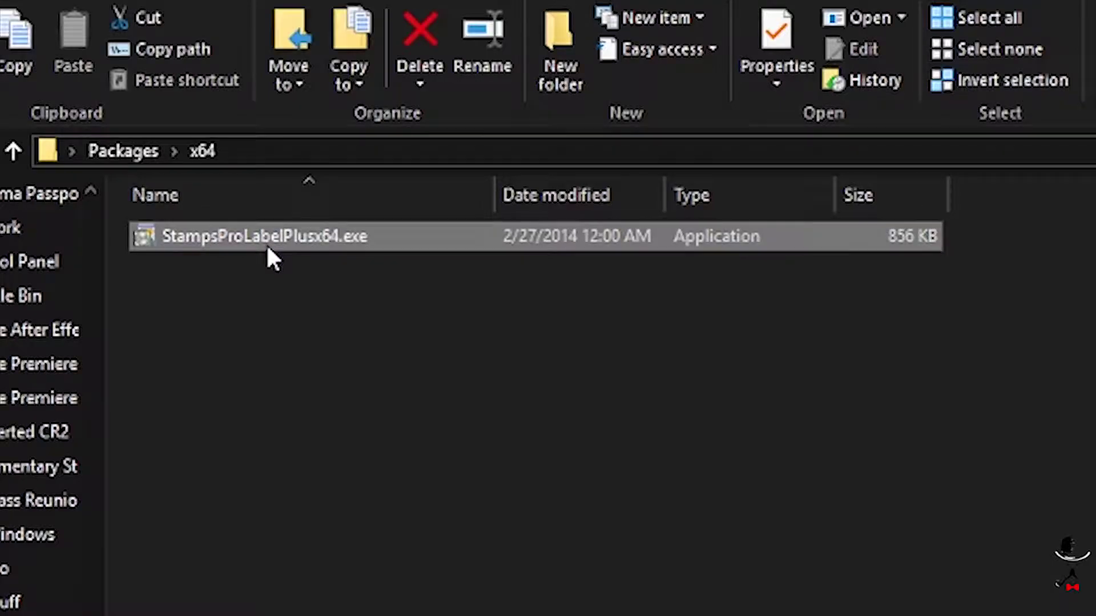
pyautogui.rightClick(267, 247)
pyautogui.click(389, 50)
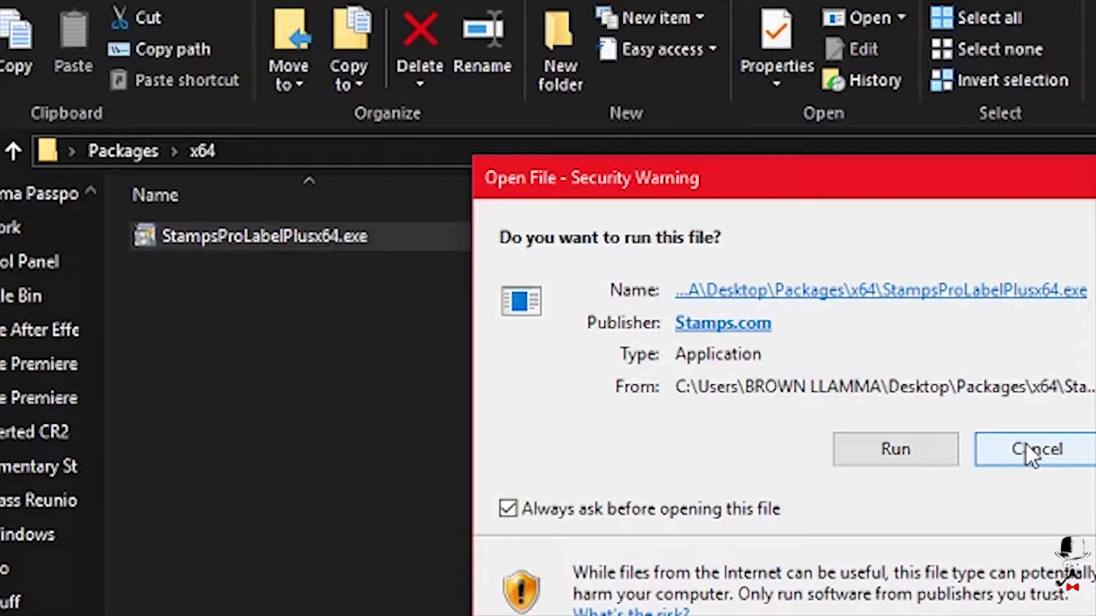
pyautogui.click(1025, 443)
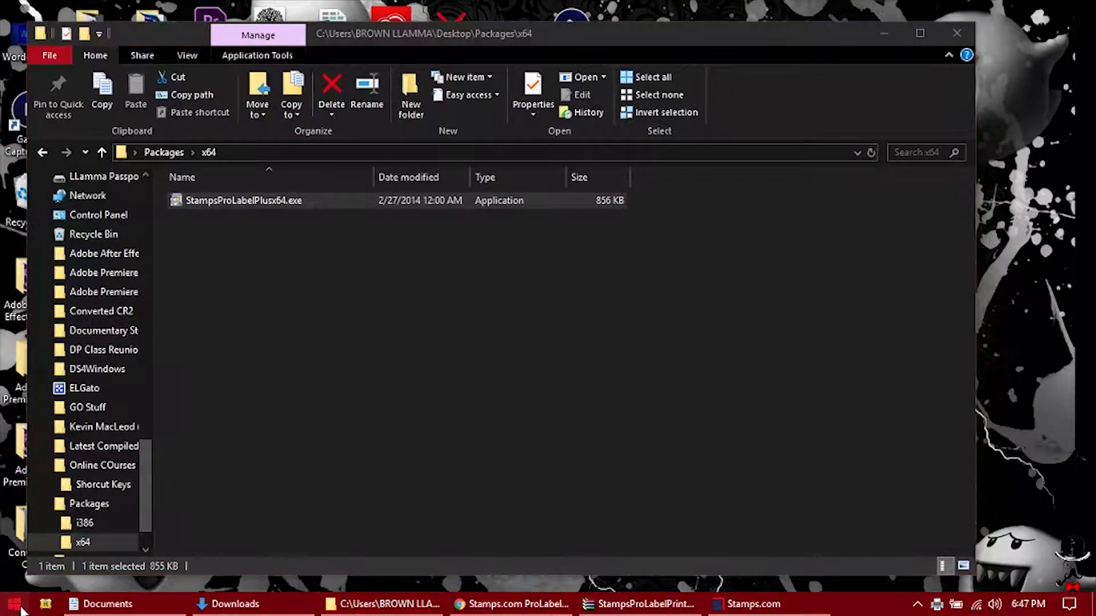
# Step: Find and open System Information in Windows, and check the PC's System Type entry
pyautogui.click(16, 606)
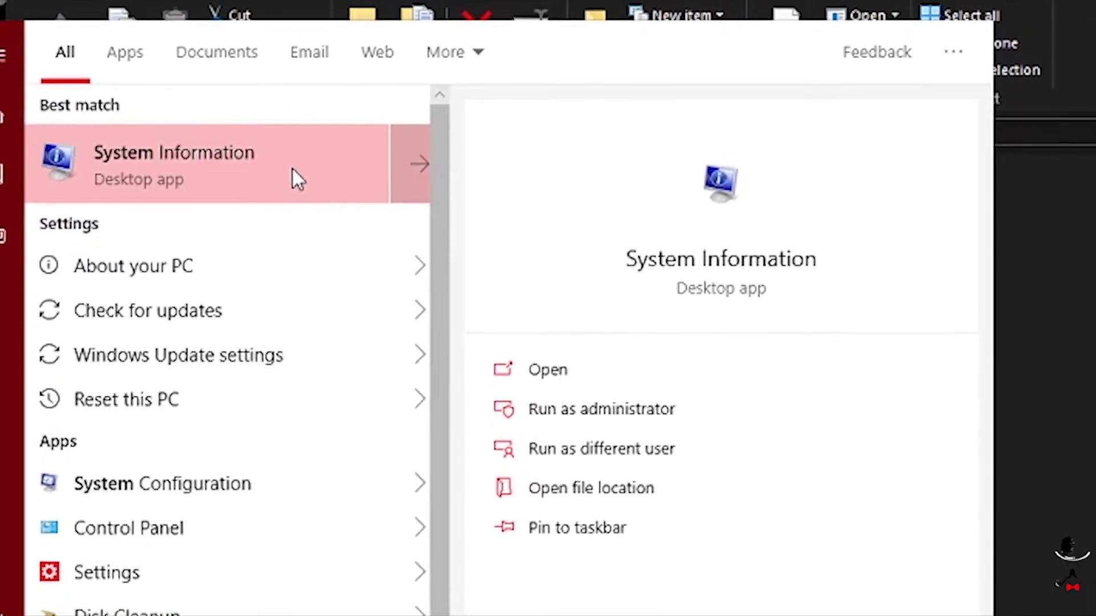
pyautogui.click(293, 169)
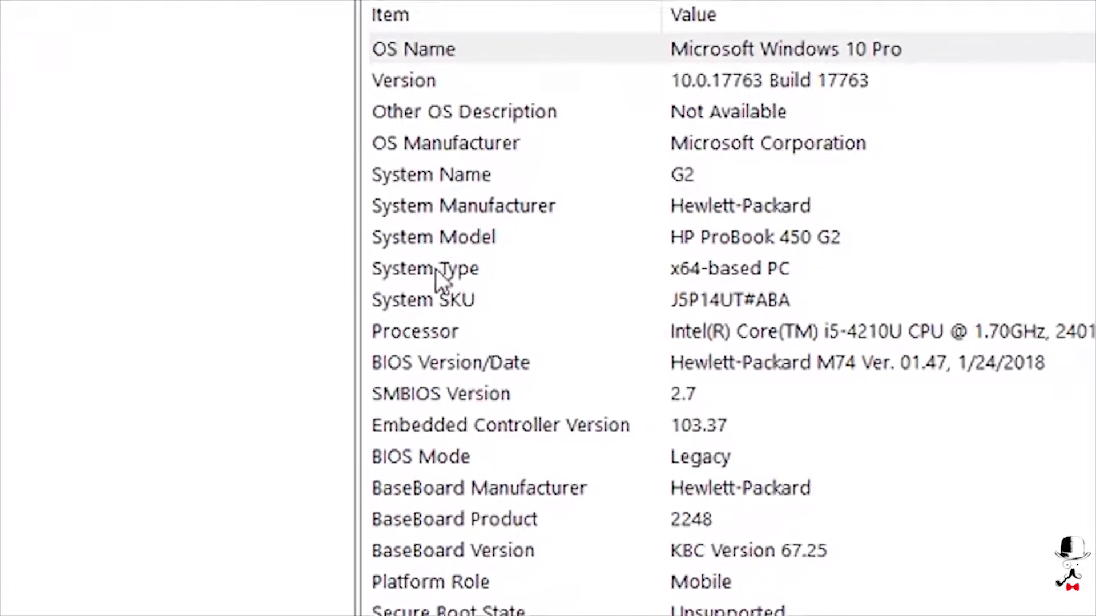
pyautogui.click(319, 251)
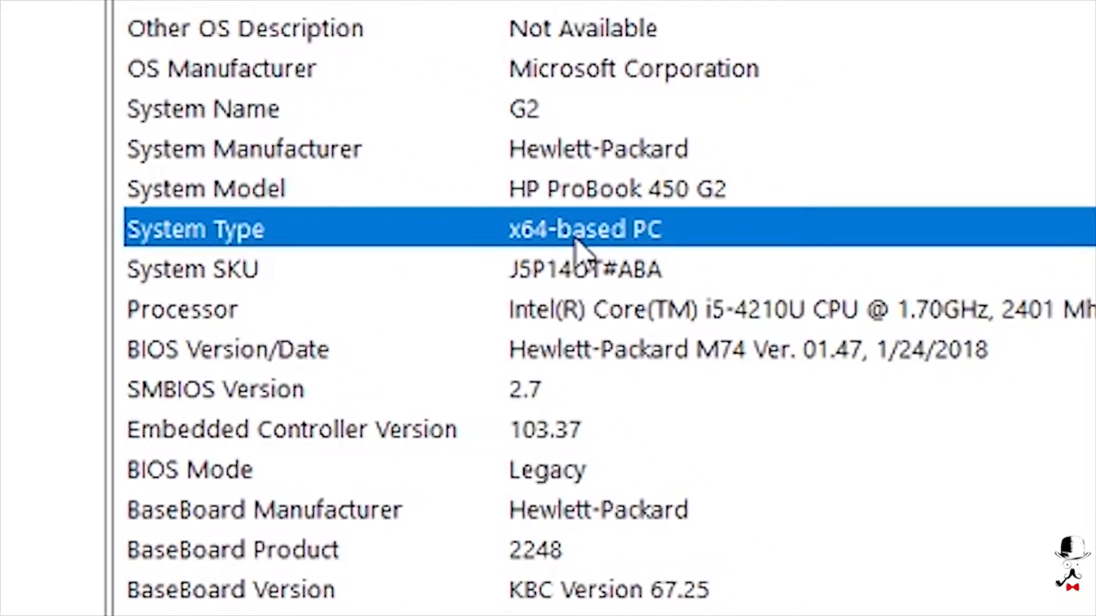